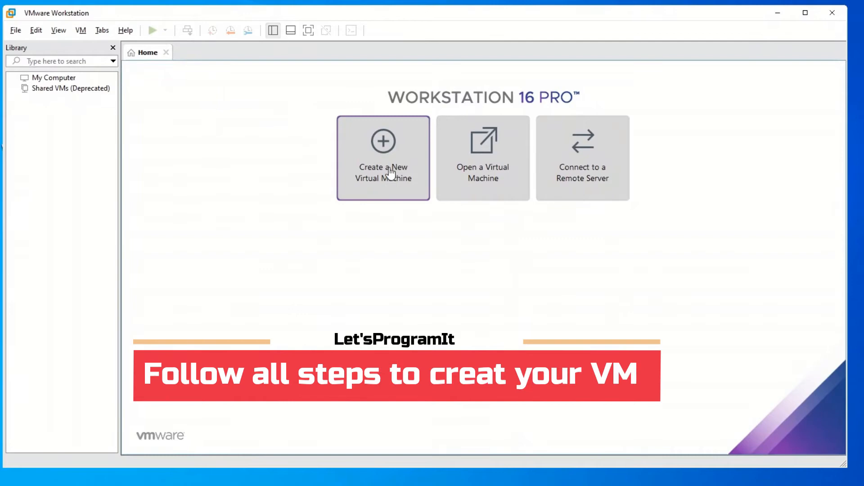
- Start a new virtual machine with the Typical configuration and open the file chooser for the installer disc image
click(385, 174)
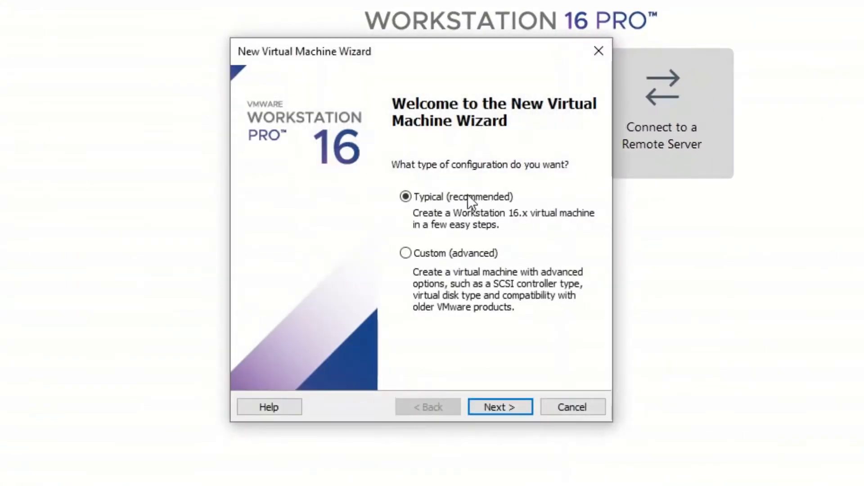
click(497, 407)
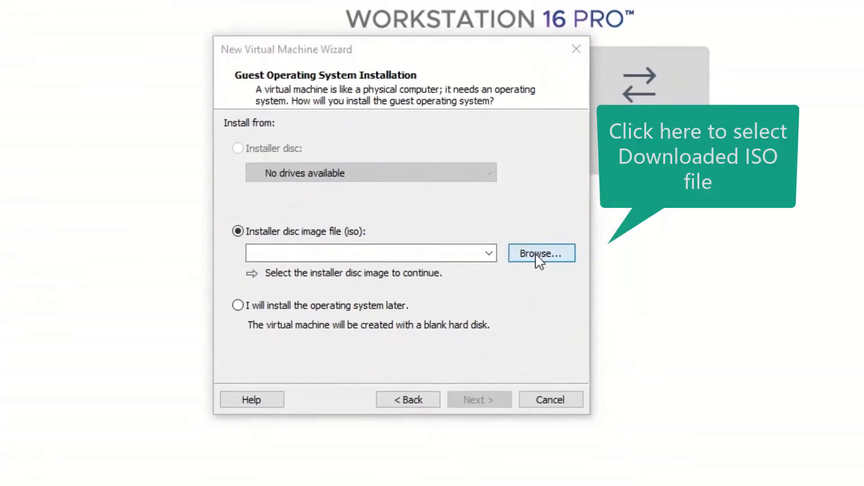
click(560, 259)
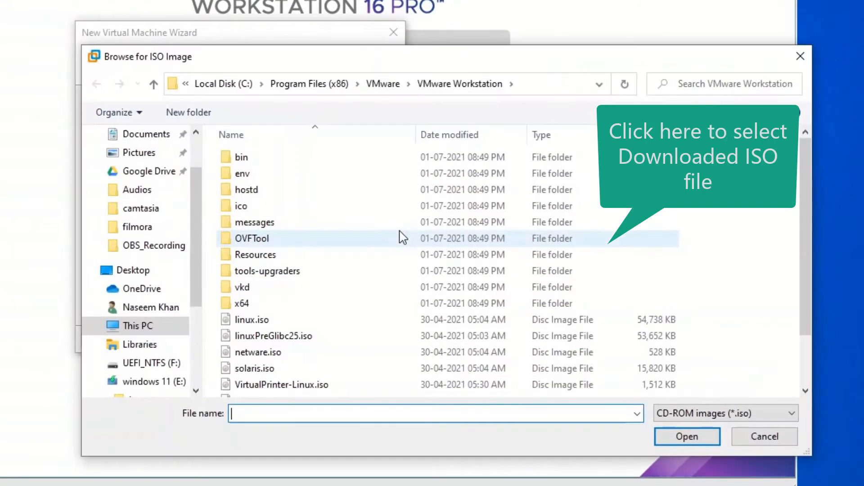
- Look through the VMware Workstation program folder for the ISO images supplied with it
scroll(321, 271, down, 2)
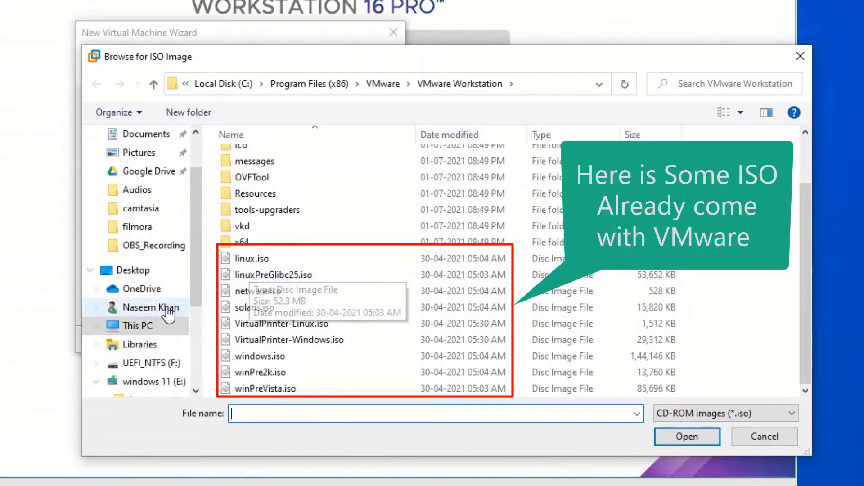
scroll(151, 295, down, 1)
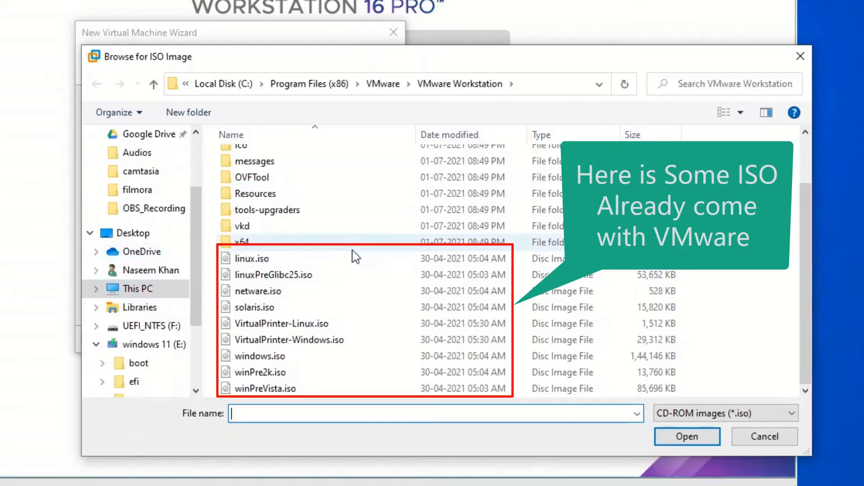
scroll(360, 247, up, 1)
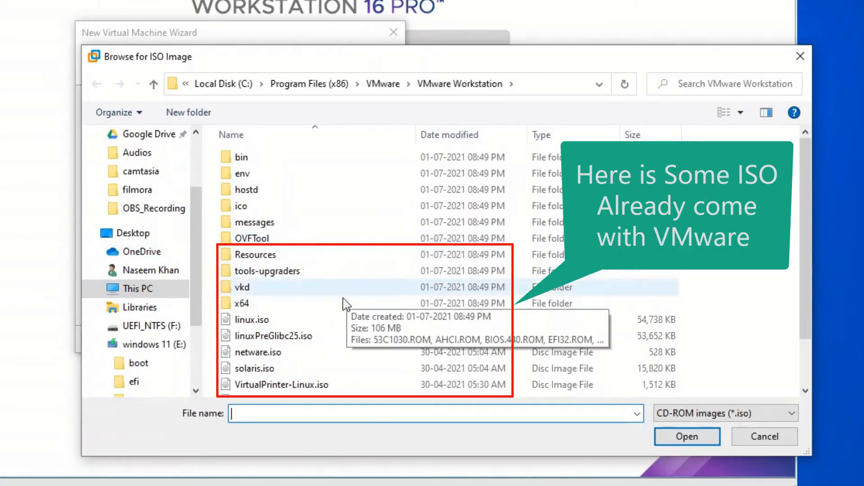
scroll(347, 272, down, 1)
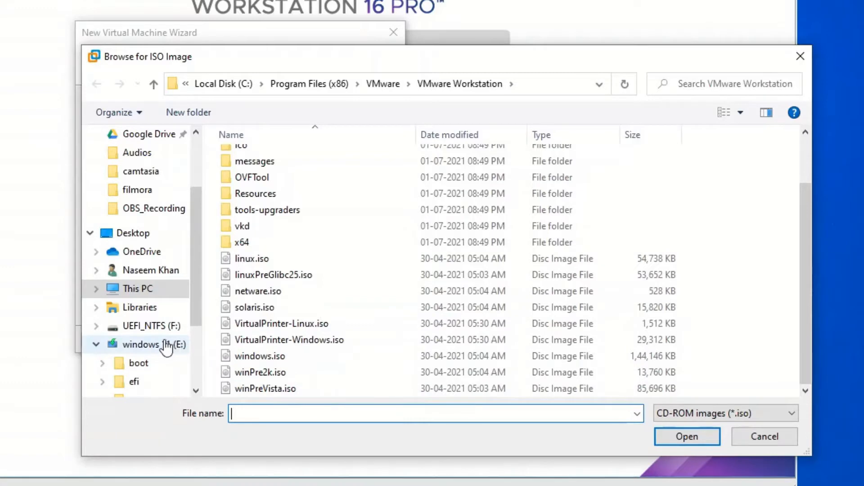
scroll(154, 324, down, 2)
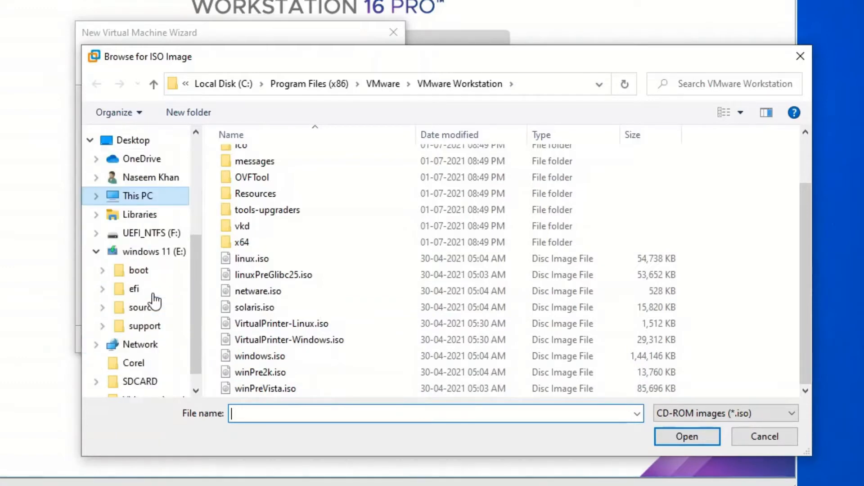
scroll(154, 299, up, 1)
scroll(155, 302, down, 2)
drag(504, 61, 511, 17)
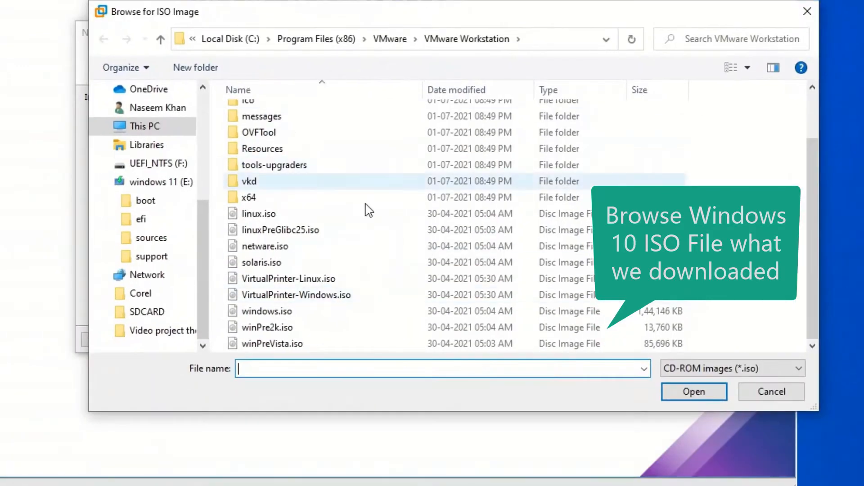
- Leave the VMware Workstation folder and go to This PC to reach the other drives
scroll(386, 226, up, 1)
click(390, 39)
click(288, 40)
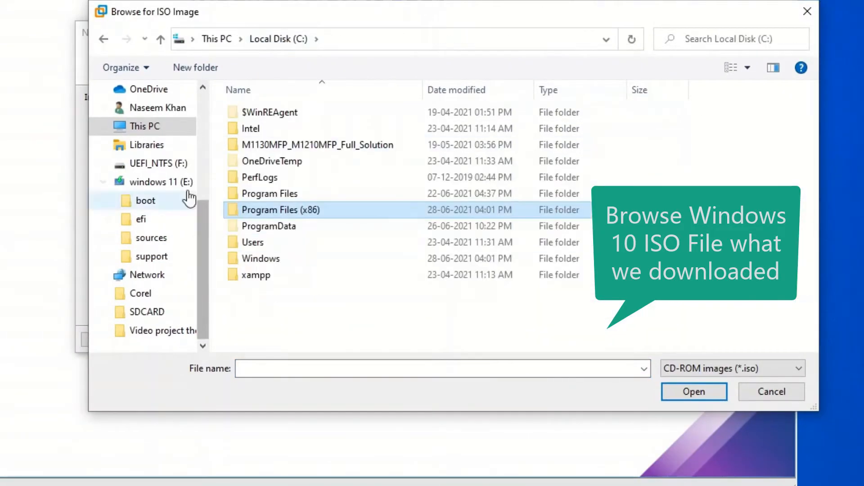
scroll(162, 182, up, 2)
scroll(153, 189, down, 3)
scroll(143, 274, up, 1)
click(137, 207)
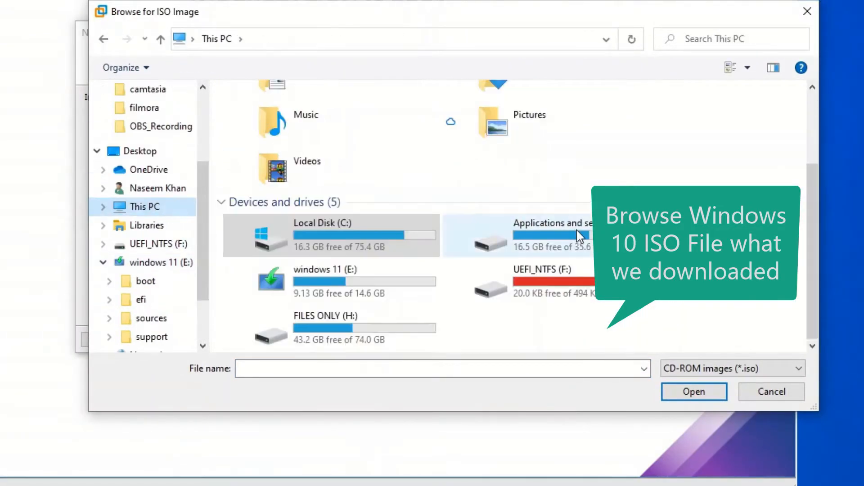
- Use Win10_21H1_English_x64.iso from D:\Stupe\windows iso\windows 10 as the installer disc image and continue to Easy Install
double_click(579, 218)
double_click(320, 141)
double_click(270, 129)
double_click(270, 145)
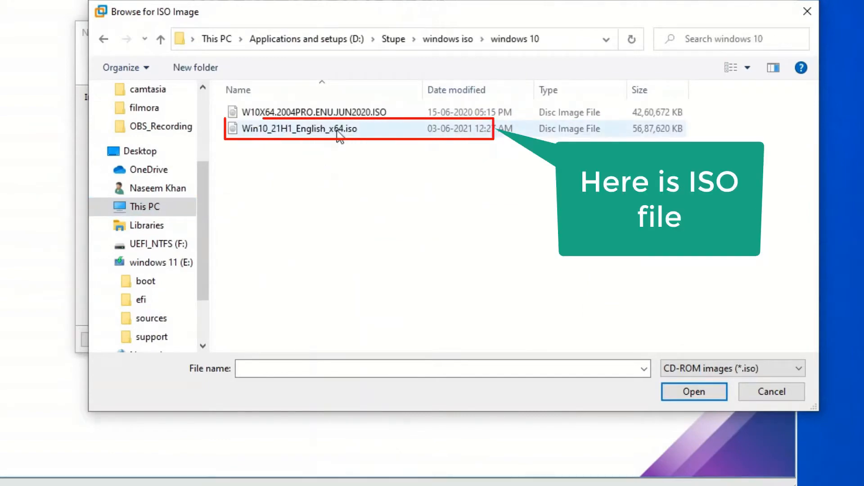
click(336, 131)
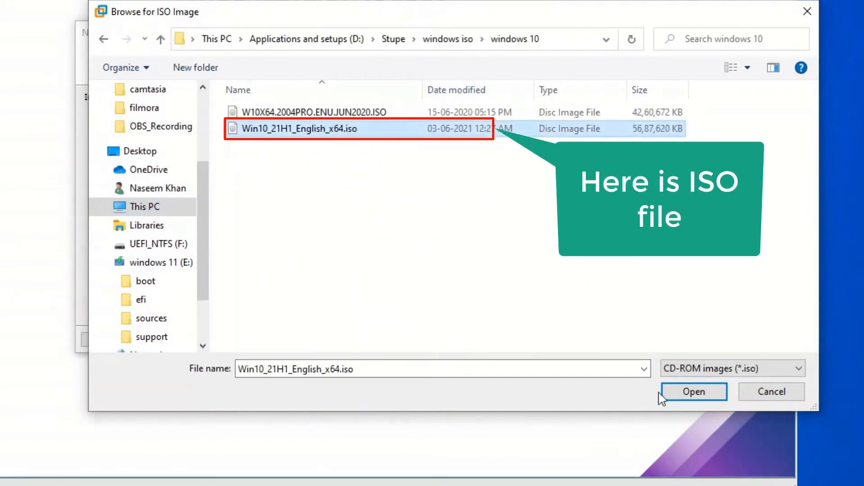
click(691, 391)
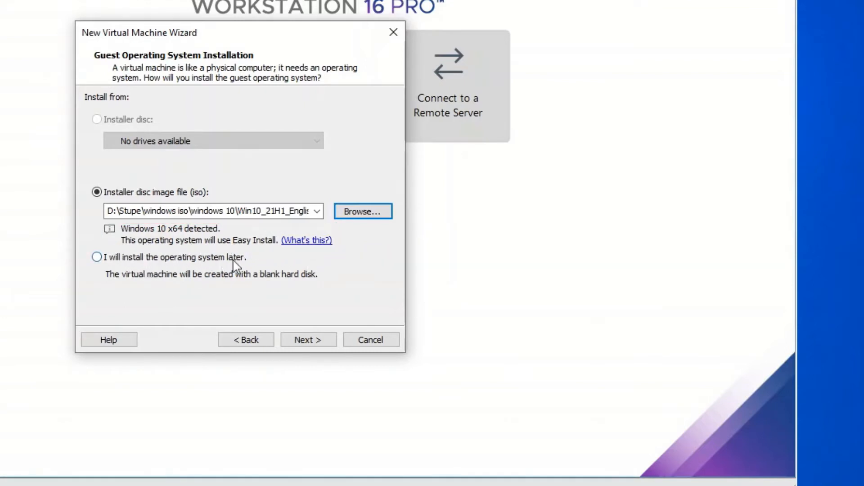
click(309, 338)
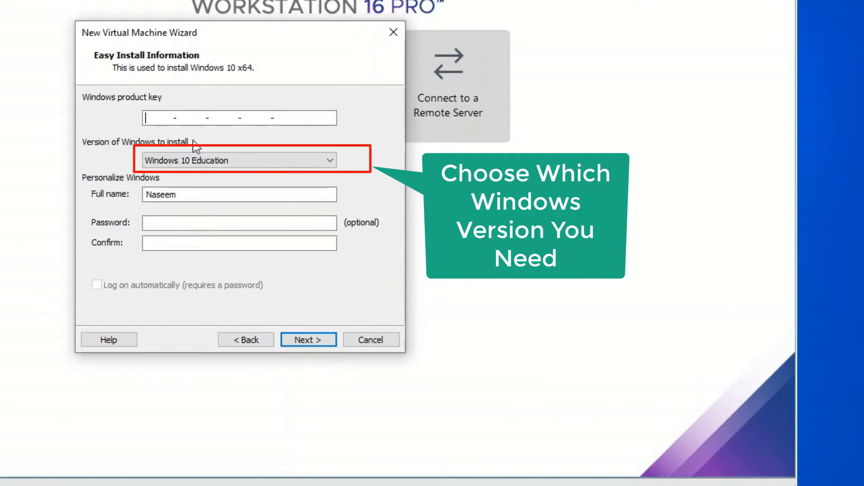
- Choose Windows 10 Pro as the version to install, leave the password blank, and continue without a product key
click(264, 161)
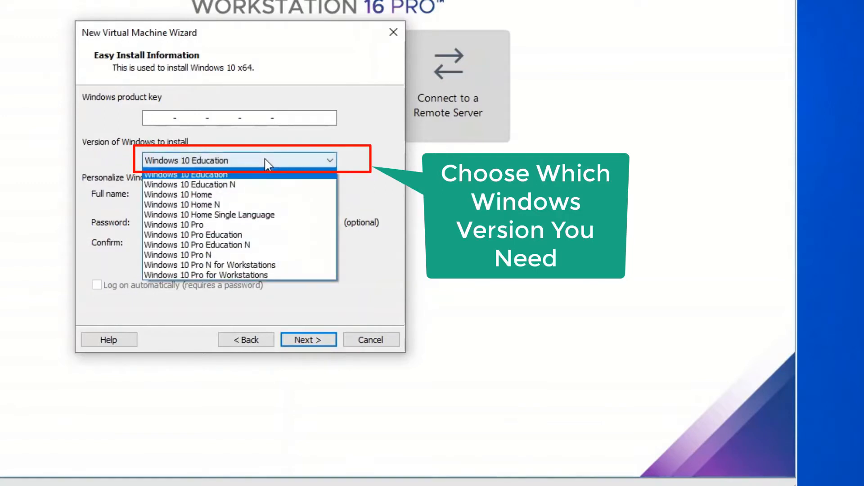
click(233, 224)
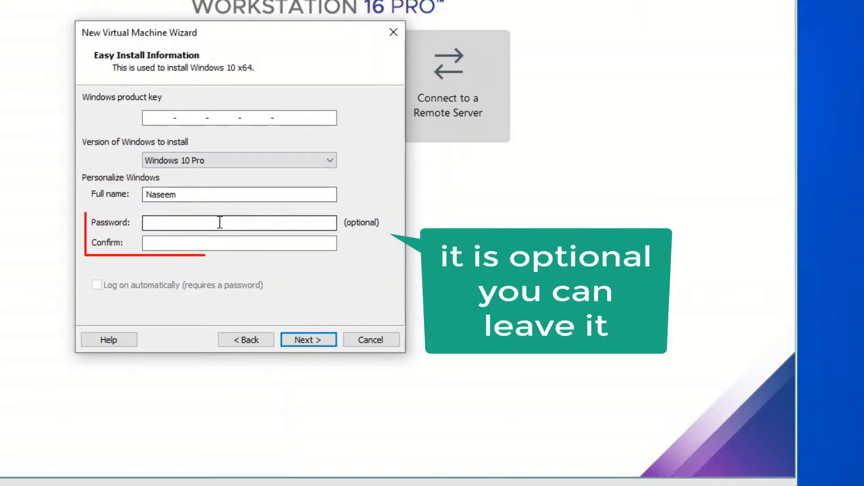
click(239, 244)
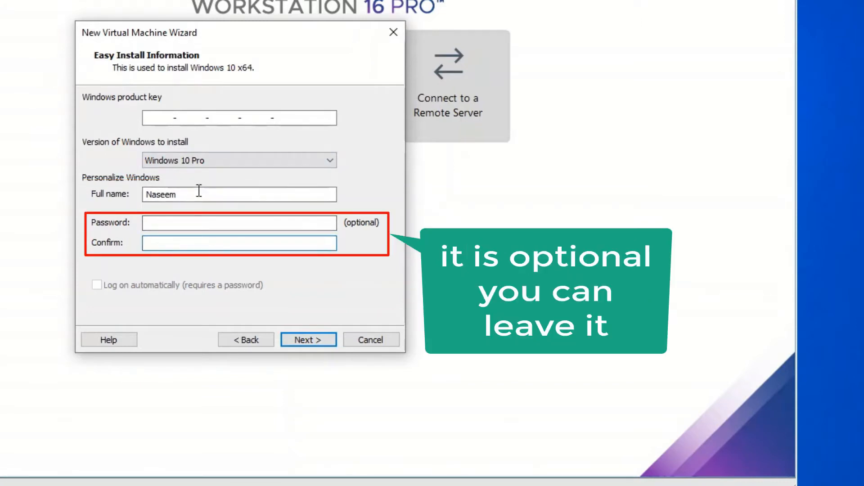
click(310, 341)
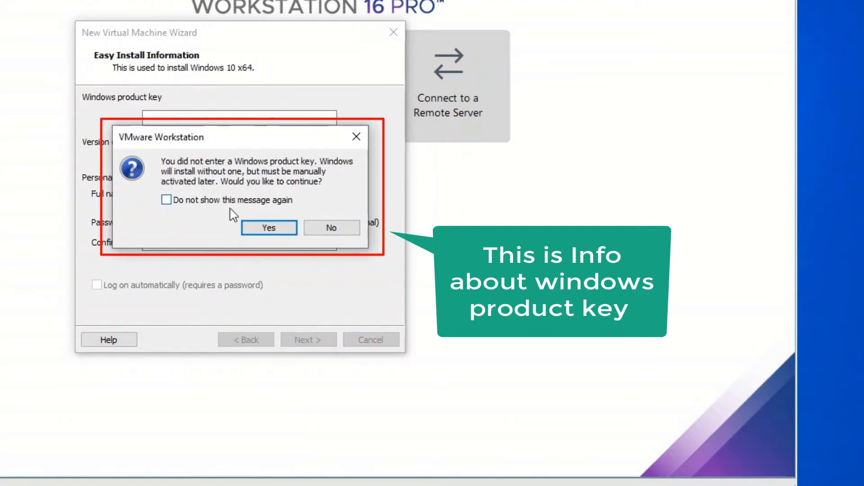
click(266, 230)
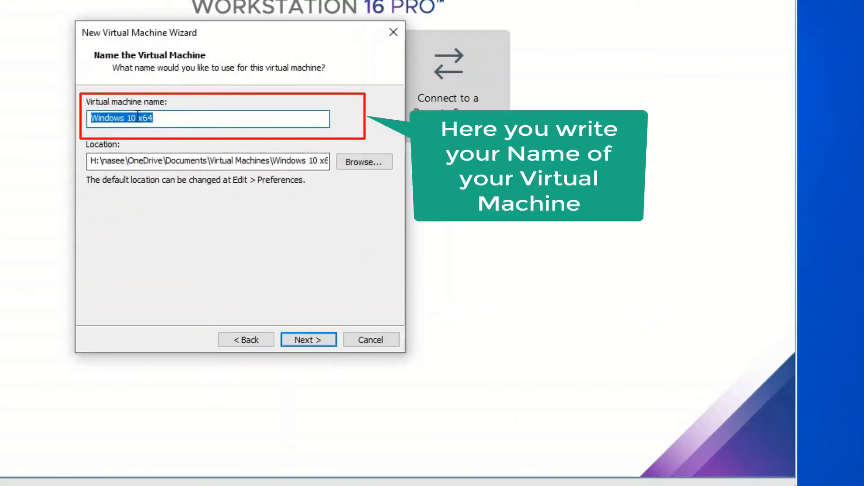
- Keep the name Windows 10 x64 and the default location, and accept a 60 GB disk split into multiple files
click(163, 122)
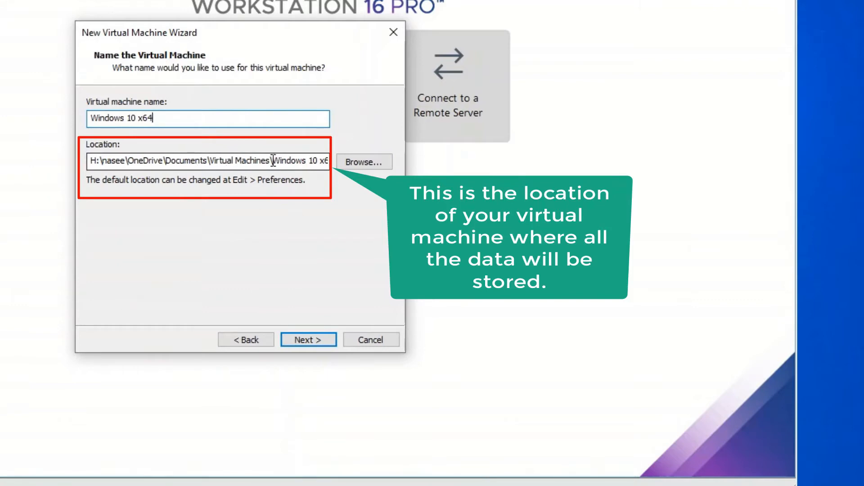
drag(273, 160, 326, 160)
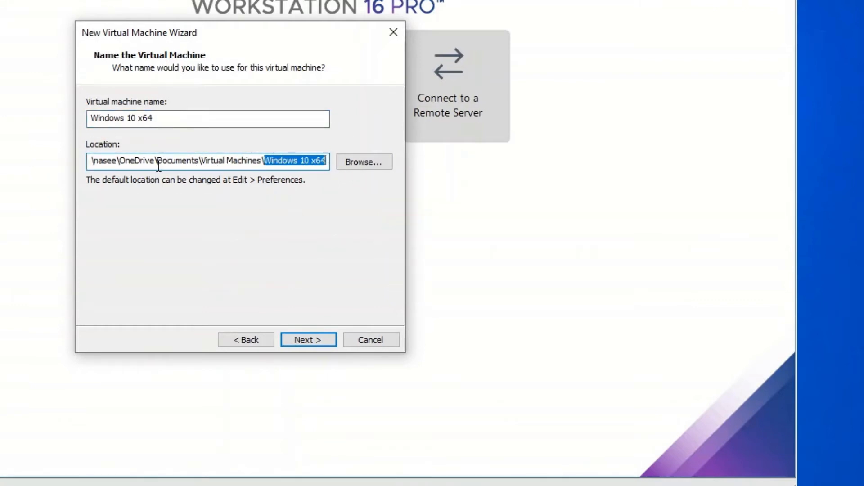
drag(133, 163, 77, 172)
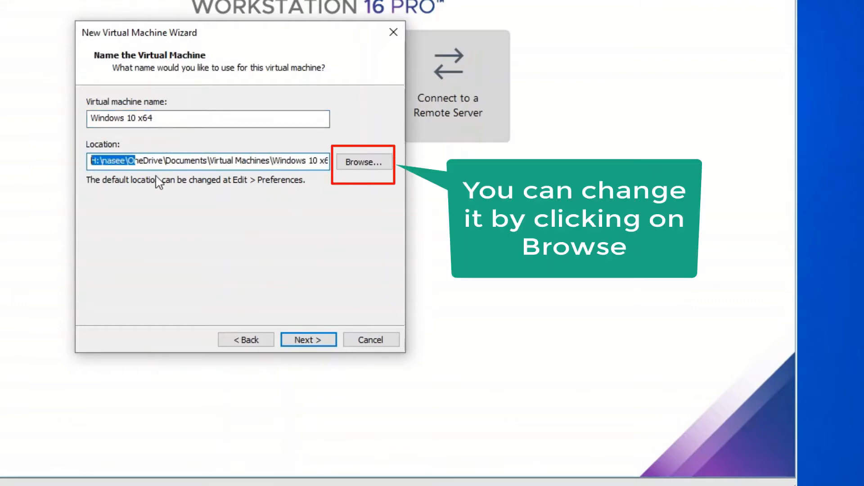
click(166, 158)
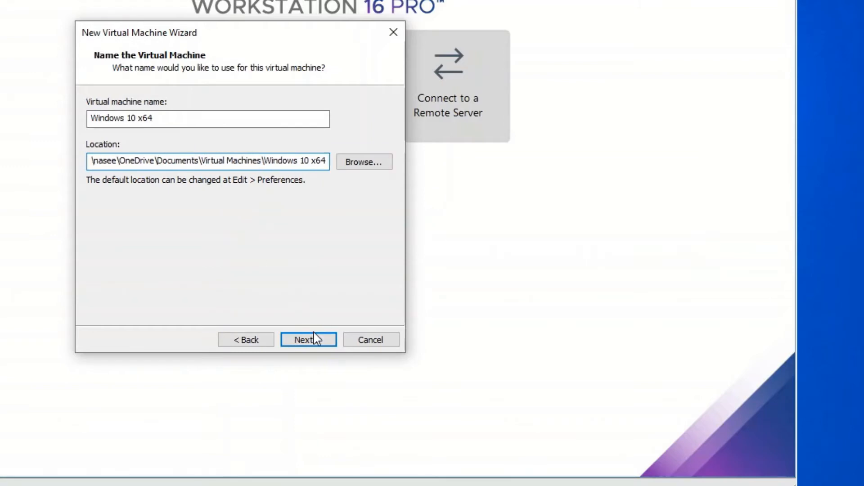
click(309, 340)
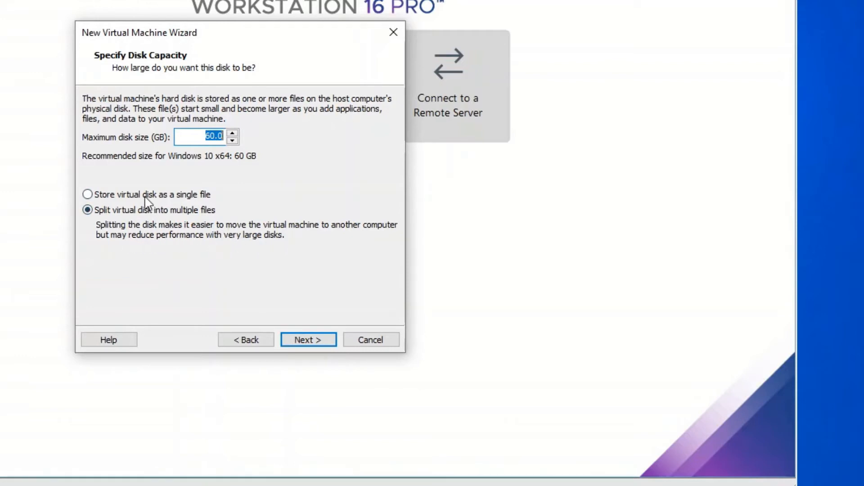
click(300, 341)
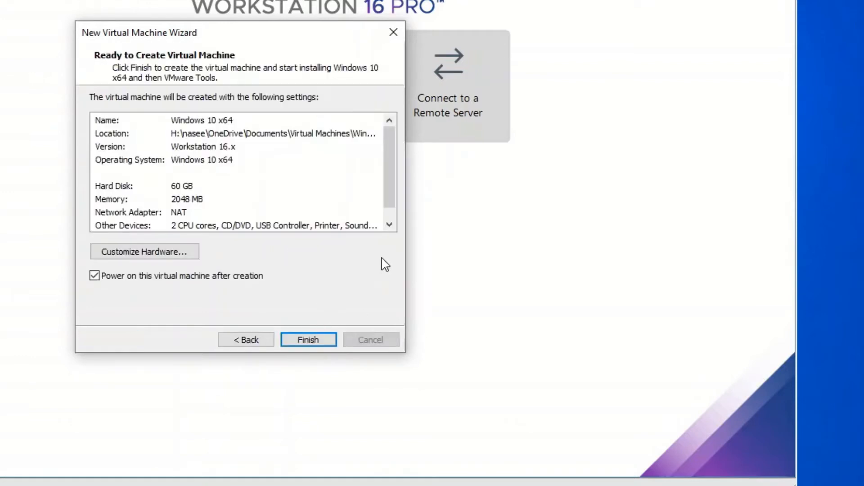
- Review the new virtual machine's settings summary, including location, operating system, hard disk, memory, network adapter and other devices
scroll(260, 149, down, 1)
scroll(260, 149, up, 1)
click(260, 134)
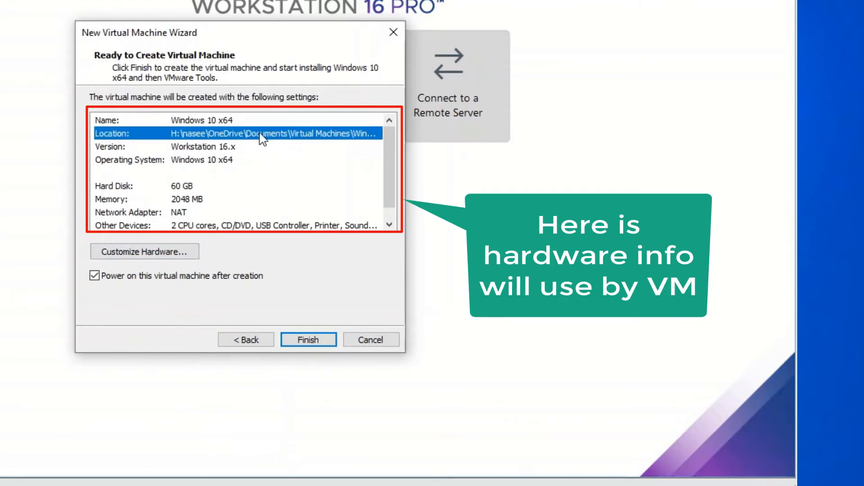
click(226, 148)
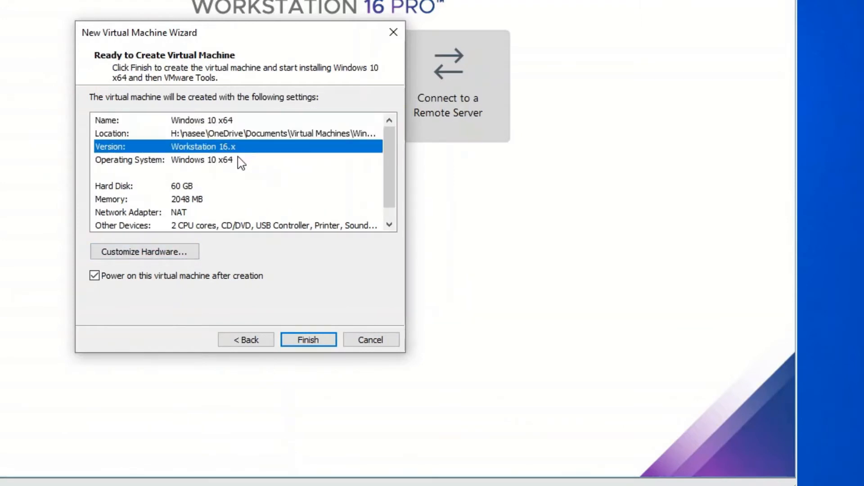
click(239, 161)
scroll(232, 194, down, 1)
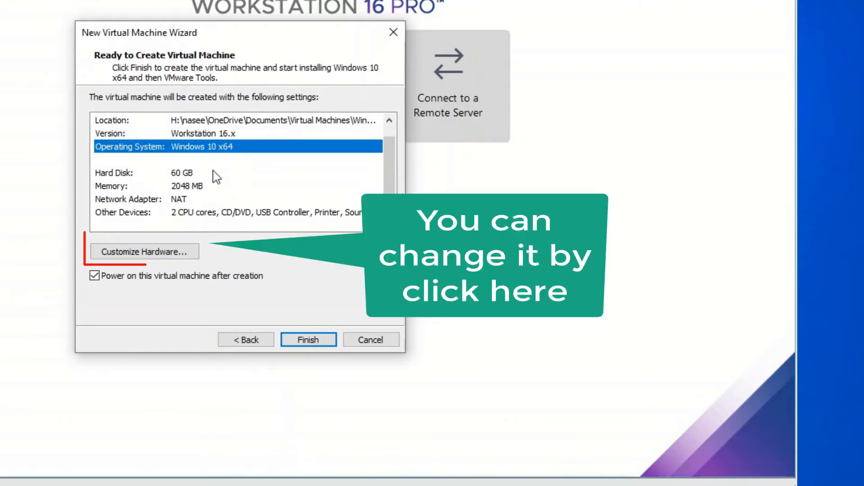
click(212, 174)
click(216, 188)
click(213, 200)
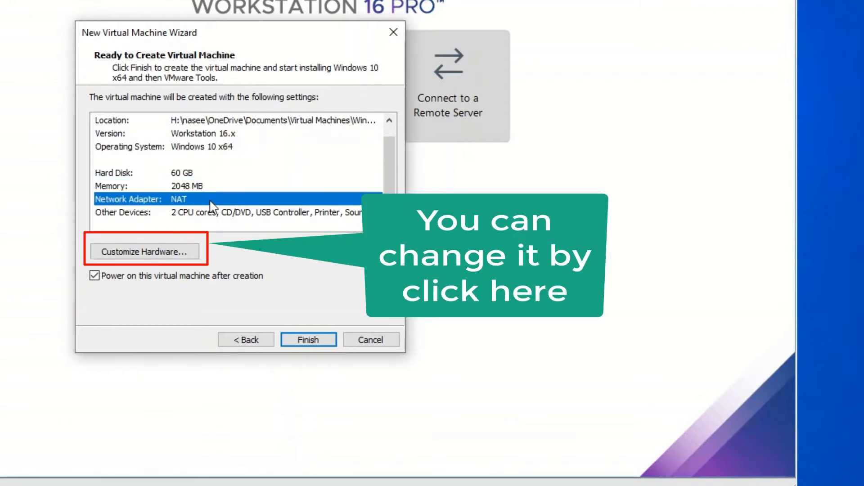
click(192, 214)
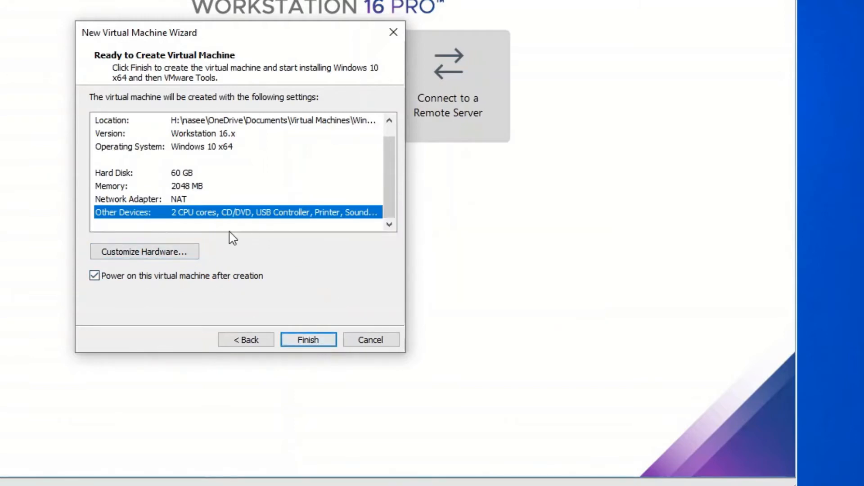
drag(390, 211, 361, 241)
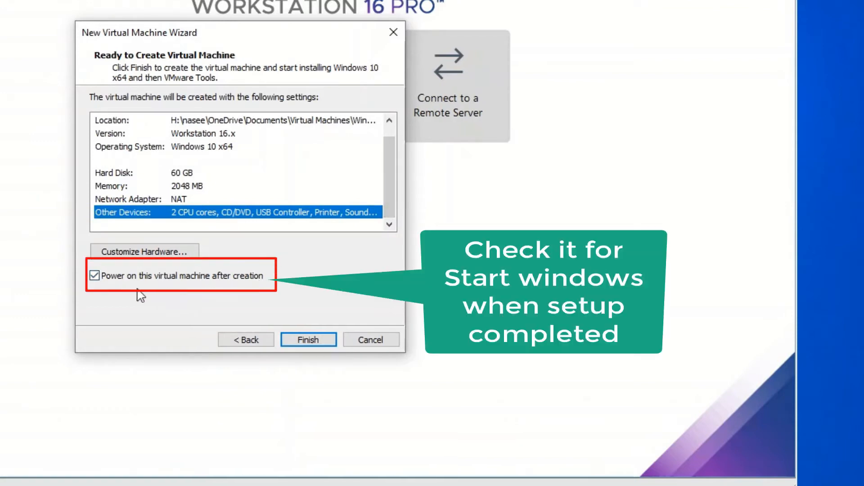
- Finish the wizard to create the virtual machine, keeping the option to power it on after creation
click(315, 342)
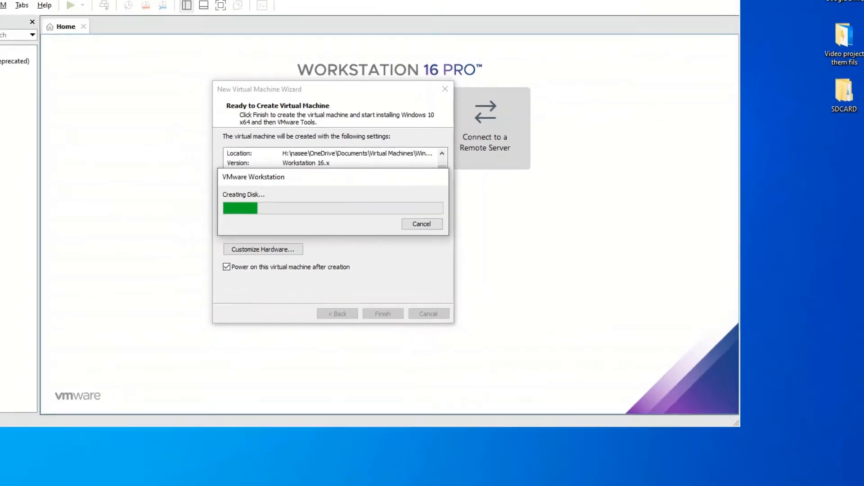
click(133, 482)
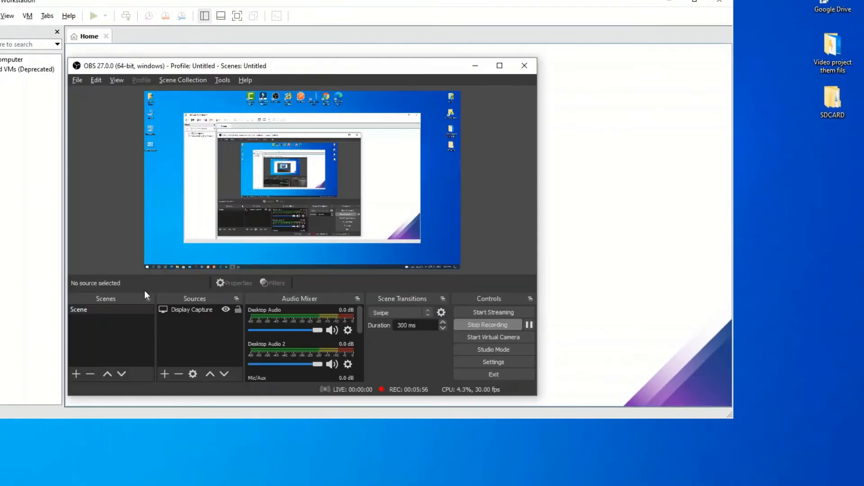
click(473, 66)
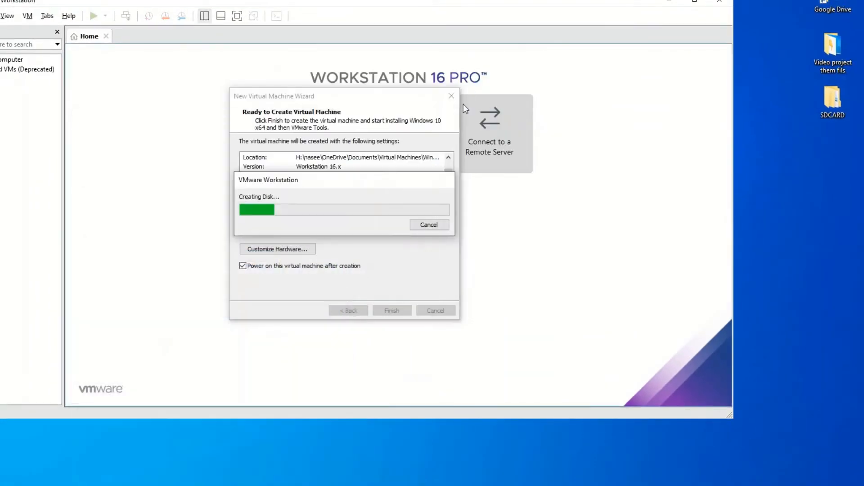
drag(330, 180, 618, 81)
key(super+e)
key(alt+Tab)
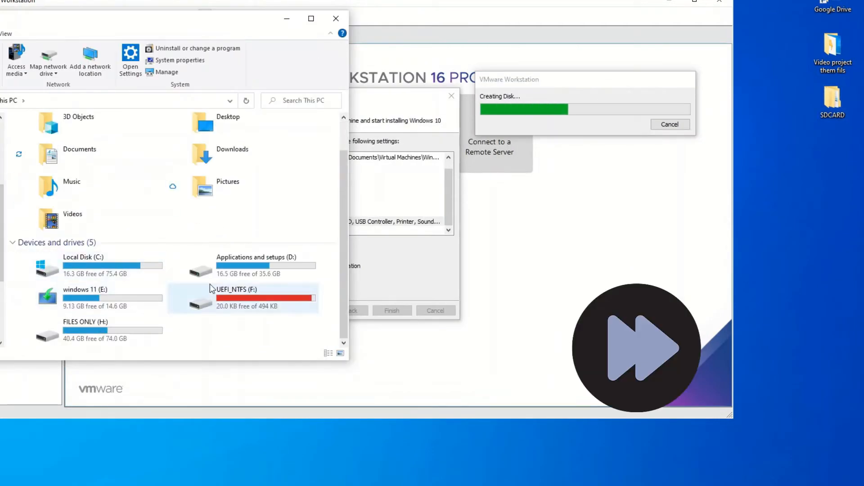
drag(215, 26, 359, 149)
click(460, 146)
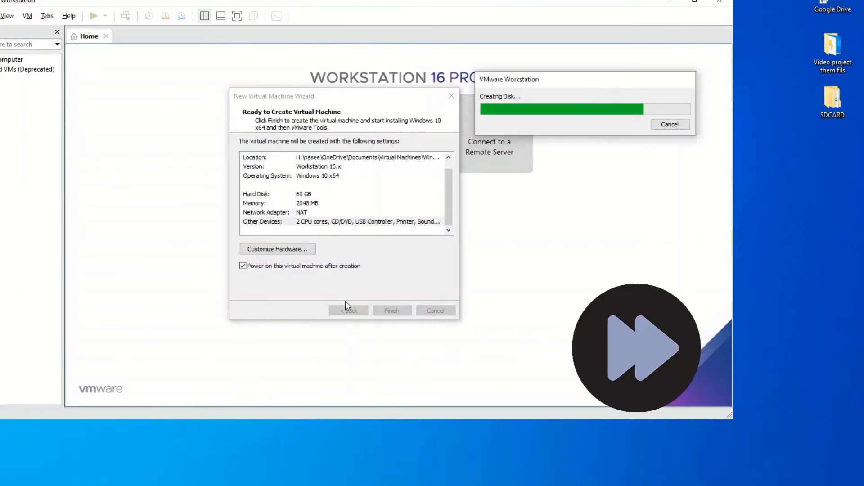
key(super)
key(super)
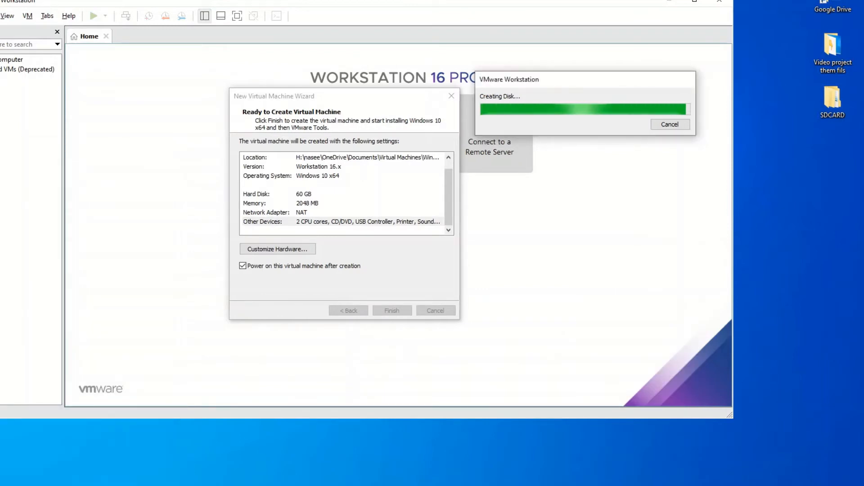
key(super+d)
key(alt+Tab)
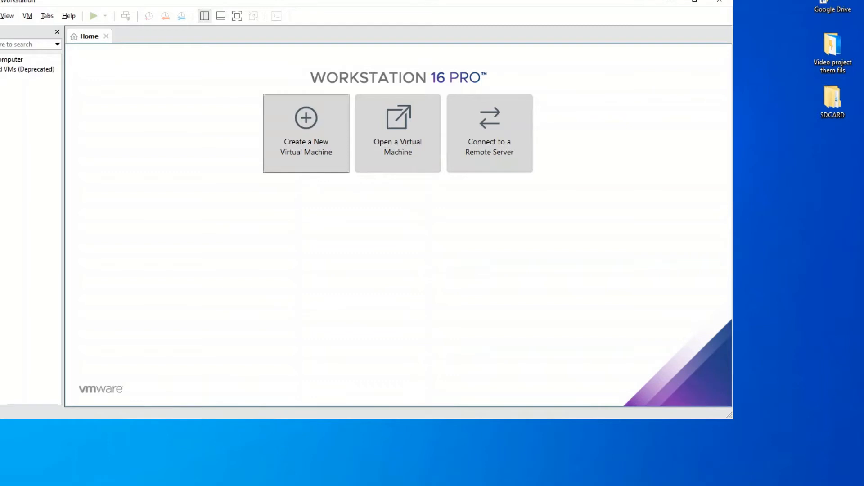
click(852, 485)
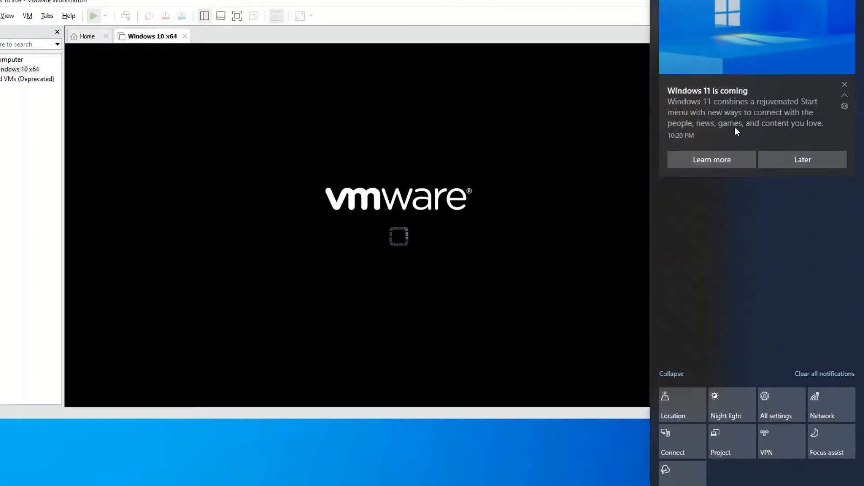
click(494, 13)
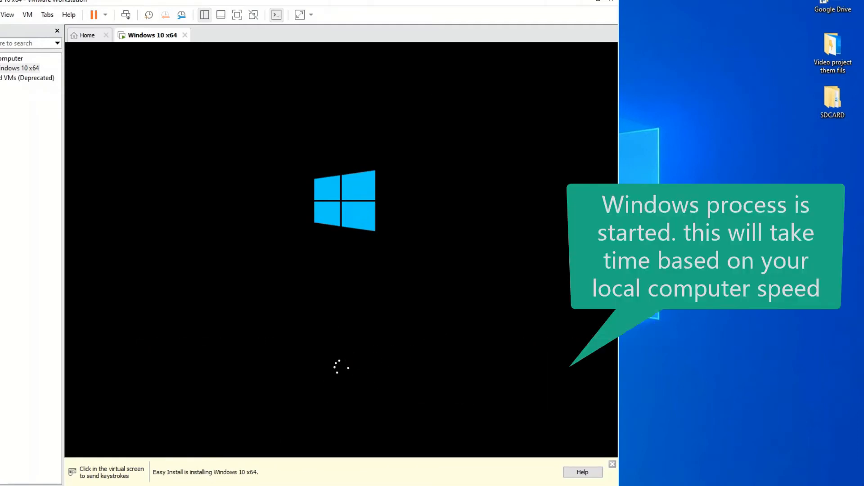
- Maximize the virtual machine window and check the host's running processes and resource usage in Task Manager, widened to show all usage columns
click(599, 2)
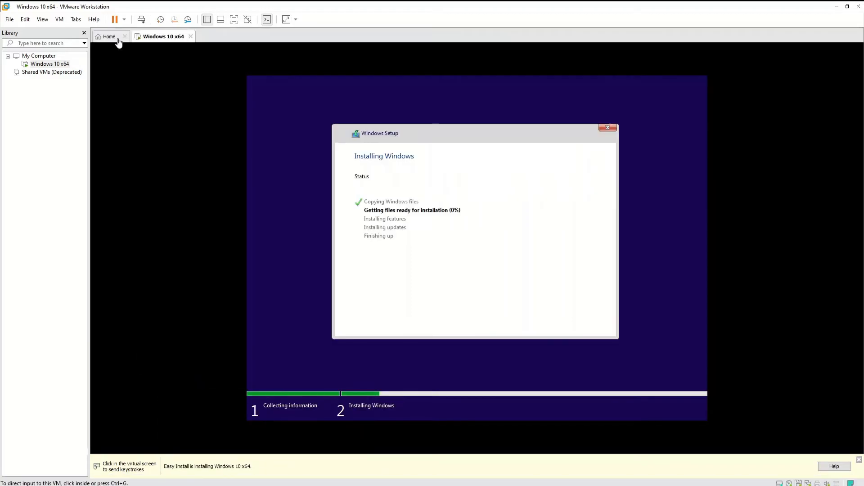
key(ctrl+shift+Escape)
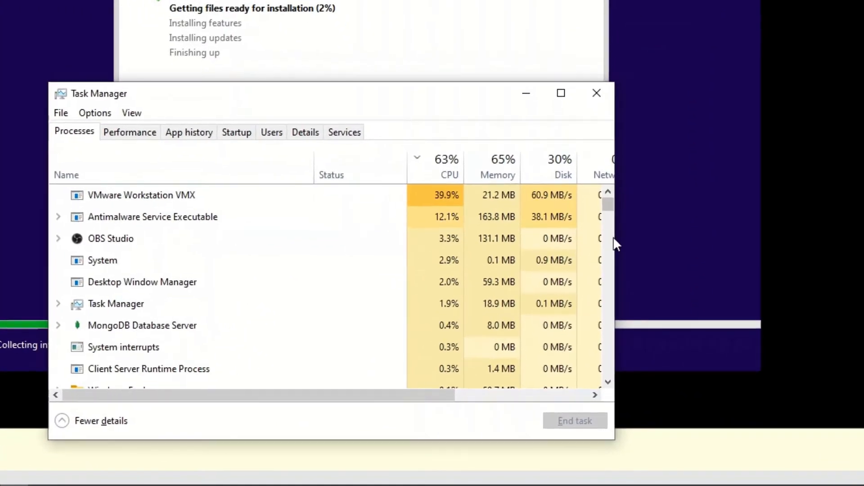
drag(613, 236, 862, 230)
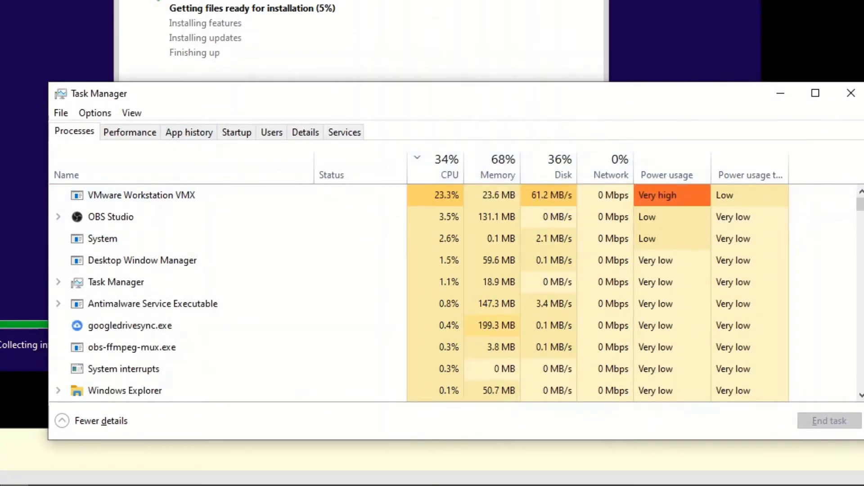
click(859, 100)
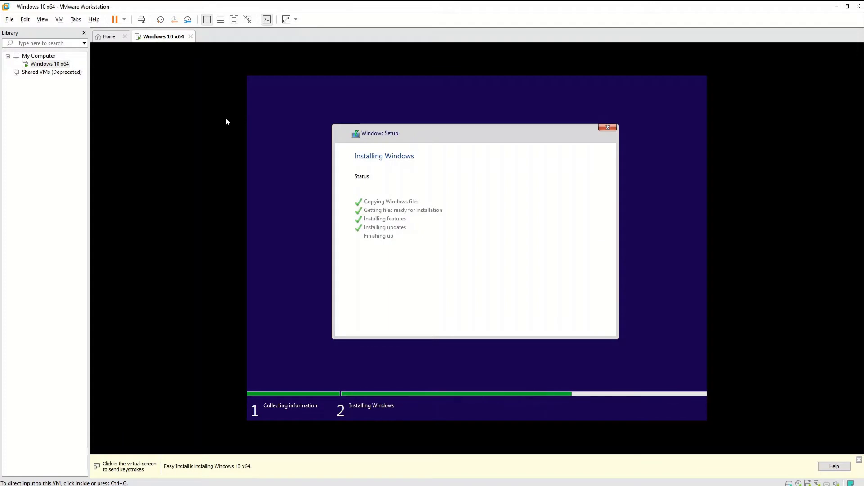
click(329, 188)
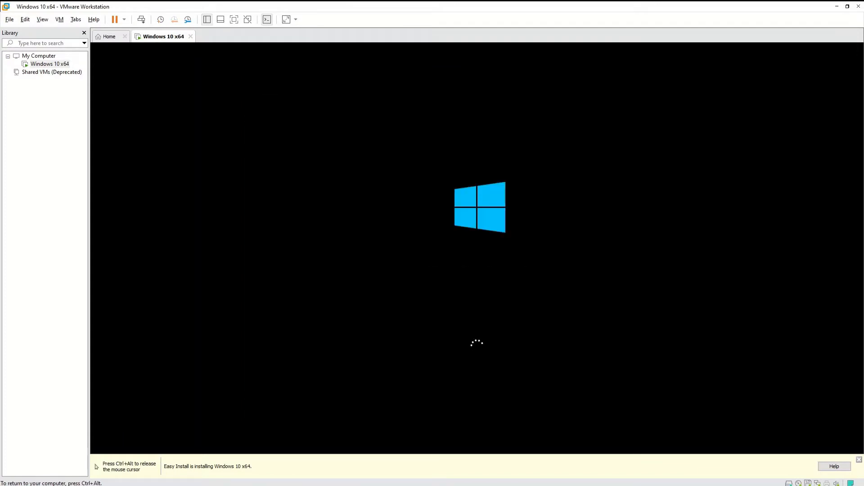
key(ctrl+alt)
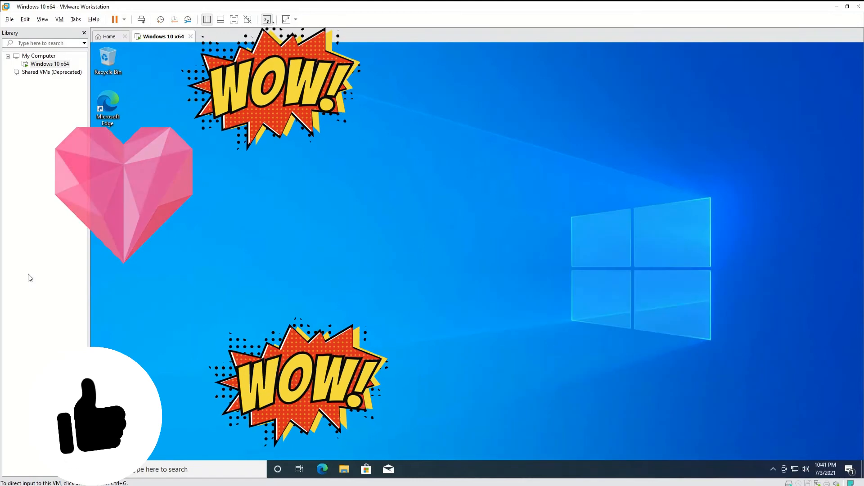
- Refresh the newly installed Windows 10 desktop inside the virtual machine several times
click(382, 155)
right_click(376, 172)
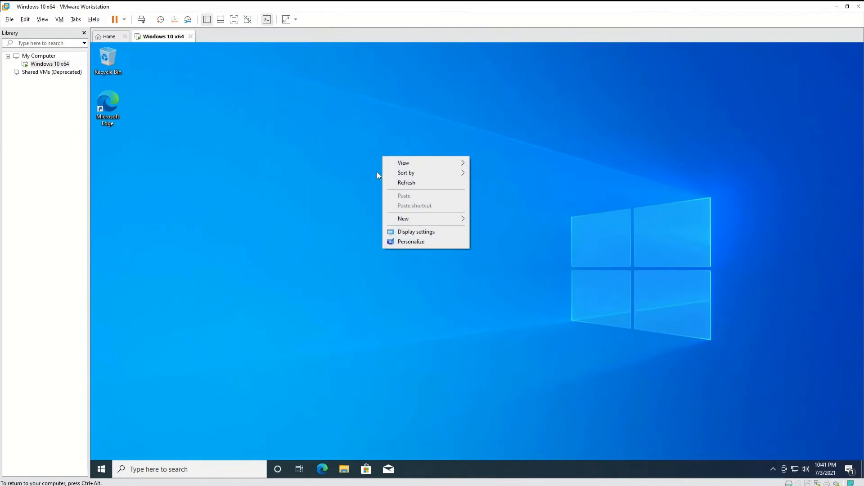
click(401, 185)
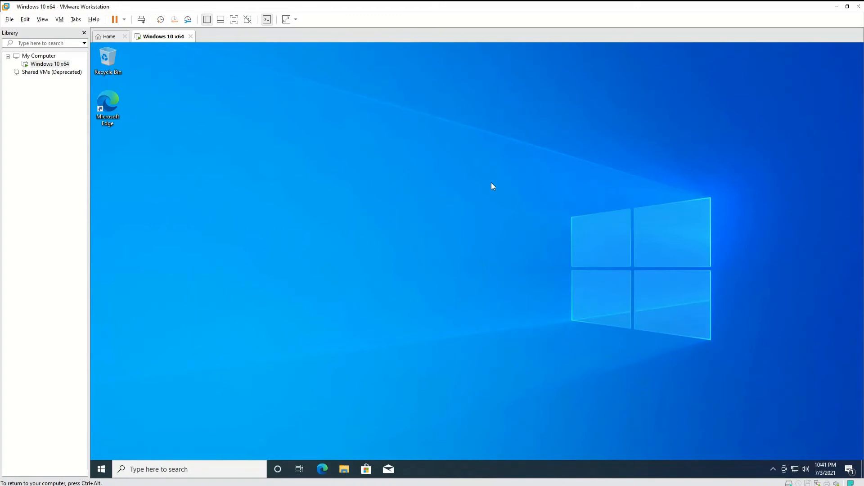
right_click(384, 156)
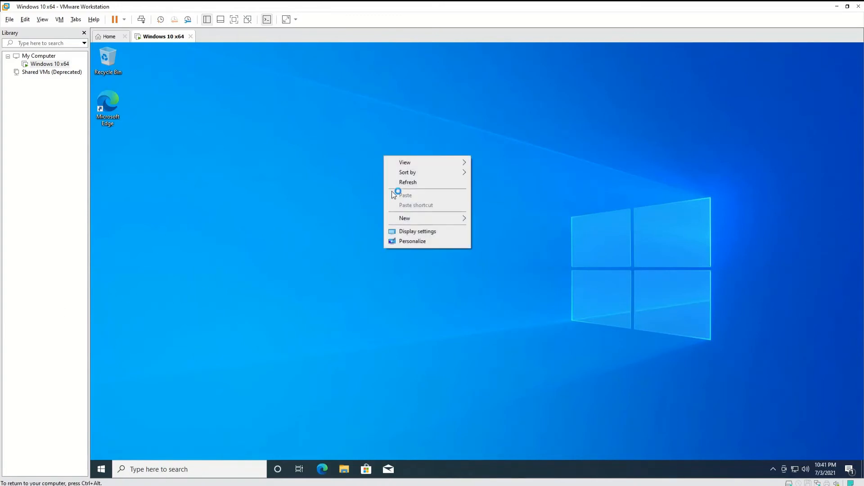
click(397, 186)
right_click(397, 186)
click(404, 212)
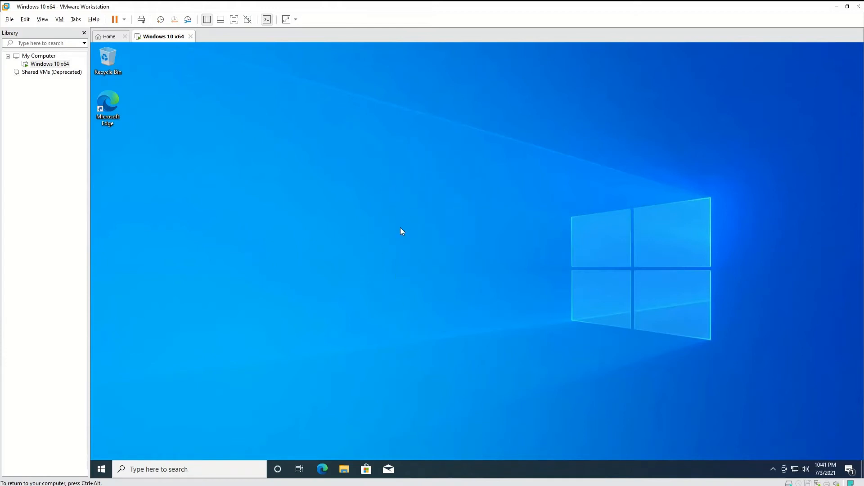
right_click(405, 213)
click(417, 243)
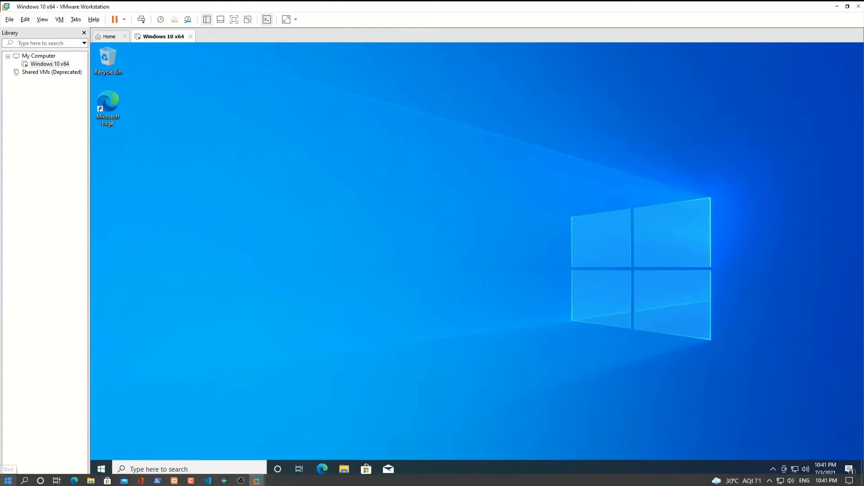
- Look through the virtual machine's Start menu, including its app list, tiles and account, settings and power options, and close it
click(8, 481)
click(166, 143)
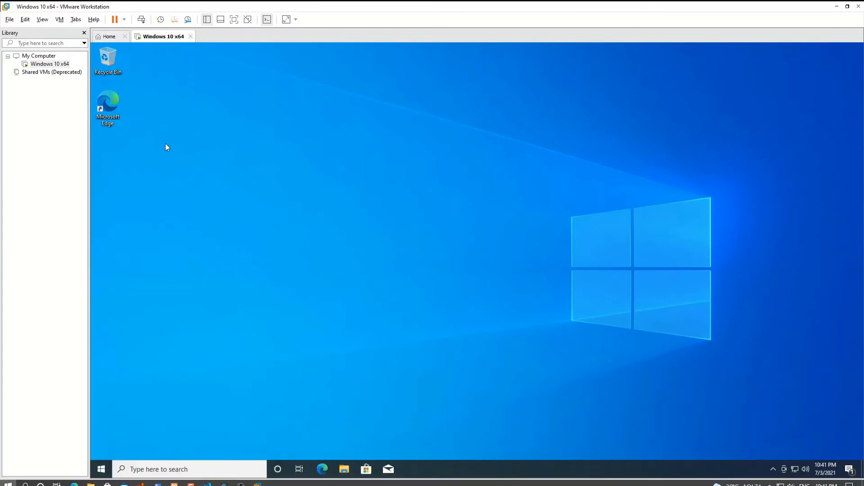
click(101, 468)
scroll(158, 312, down, 5)
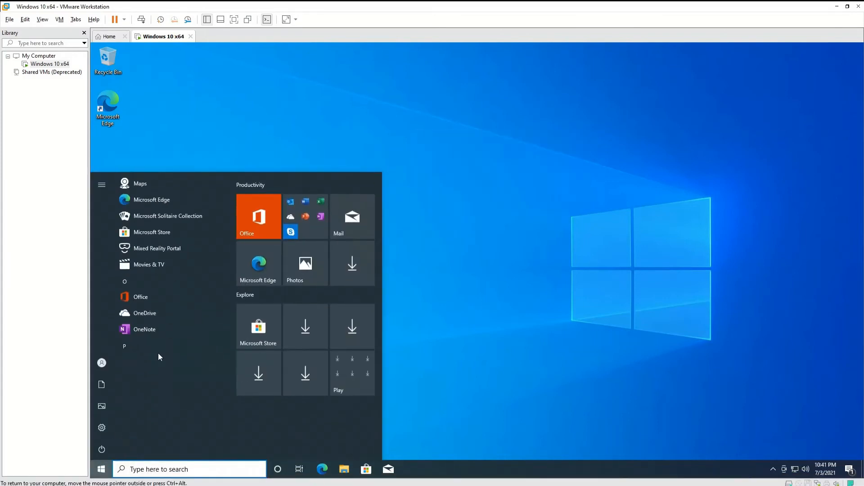
mouse_move(107, 407)
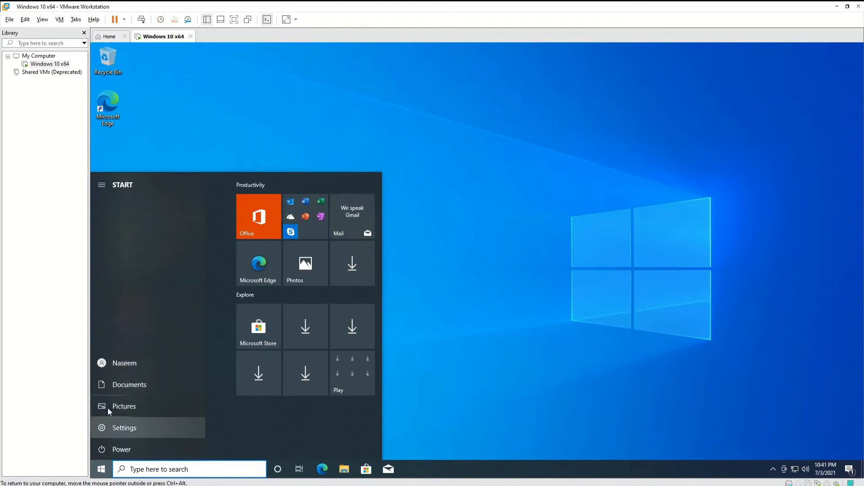
click(298, 65)
- Refresh the guest desktop a few more times after closing the Start menu
right_click(294, 98)
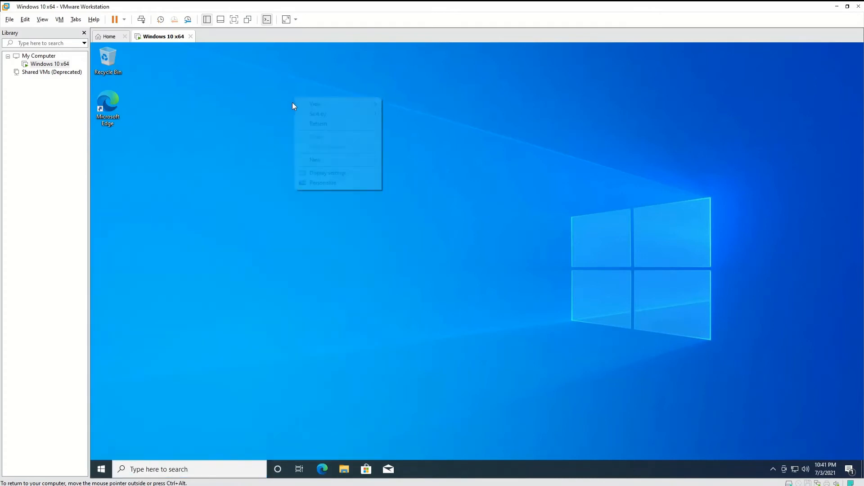
click(305, 124)
right_click(304, 121)
click(326, 146)
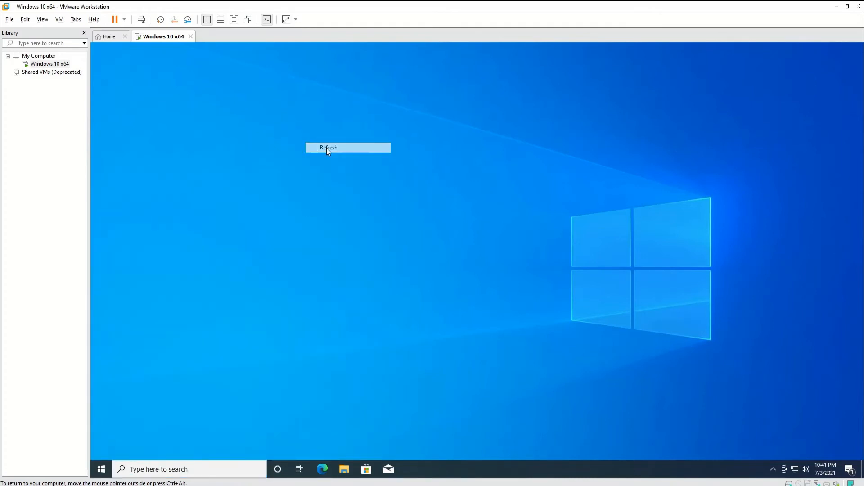
right_click(326, 147)
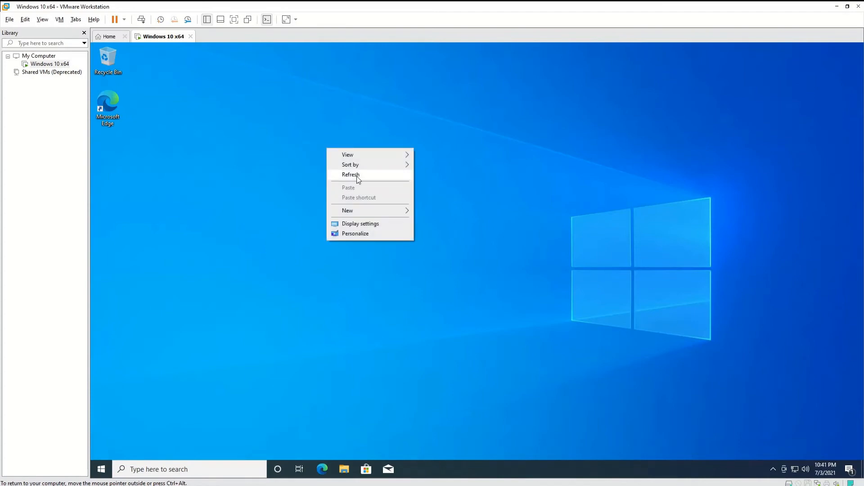
click(358, 176)
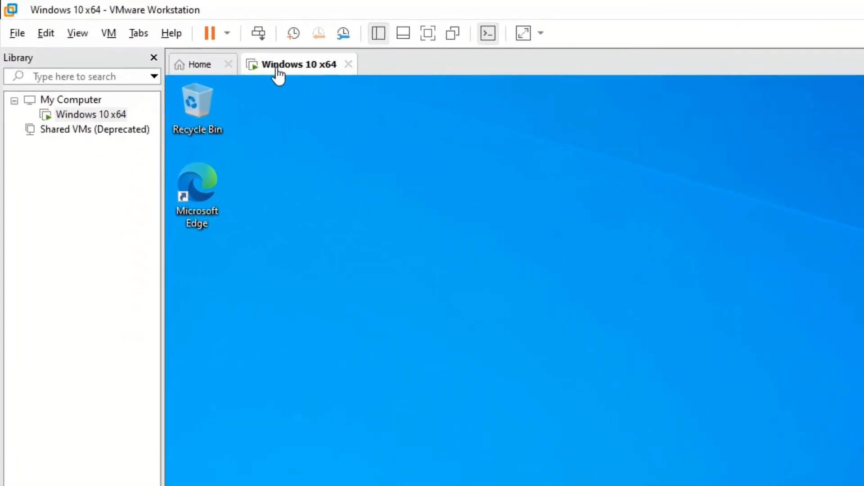
- Examine the actions available for the running Windows 10 x64 virtual machine, such as Power, Removable Devices, Snapshot, Manage and Settings, without choosing any
right_click(171, 41)
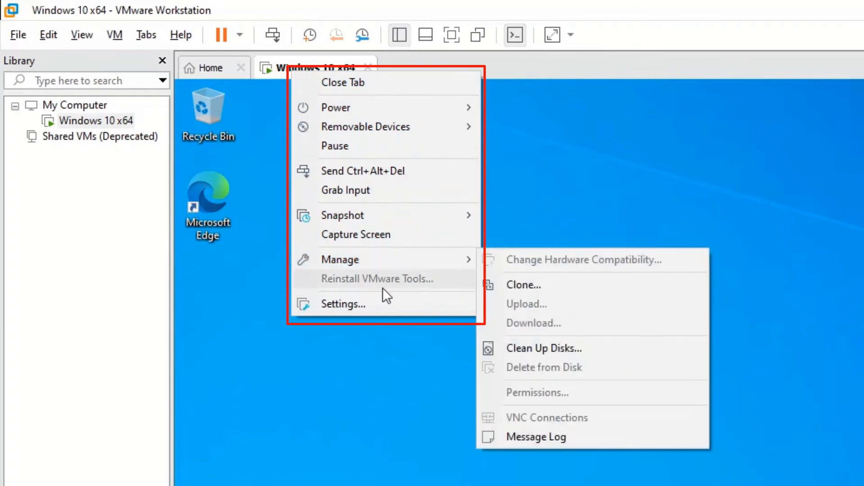
mouse_move(379, 258)
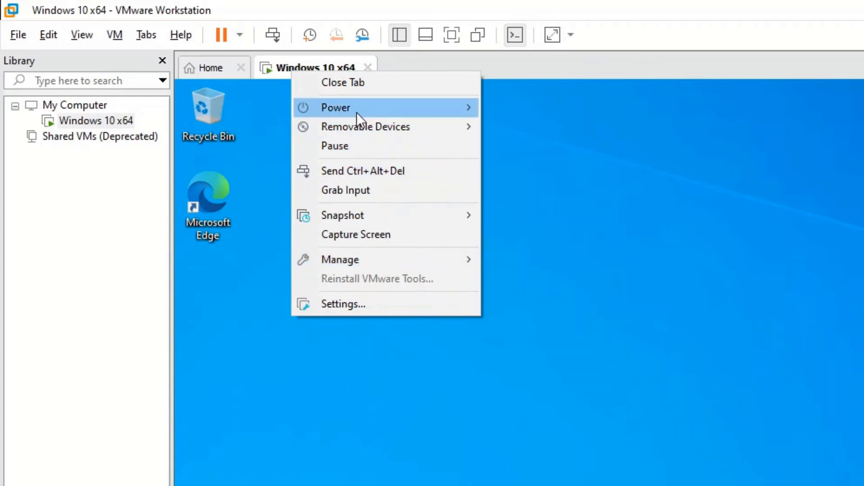
click(646, 146)
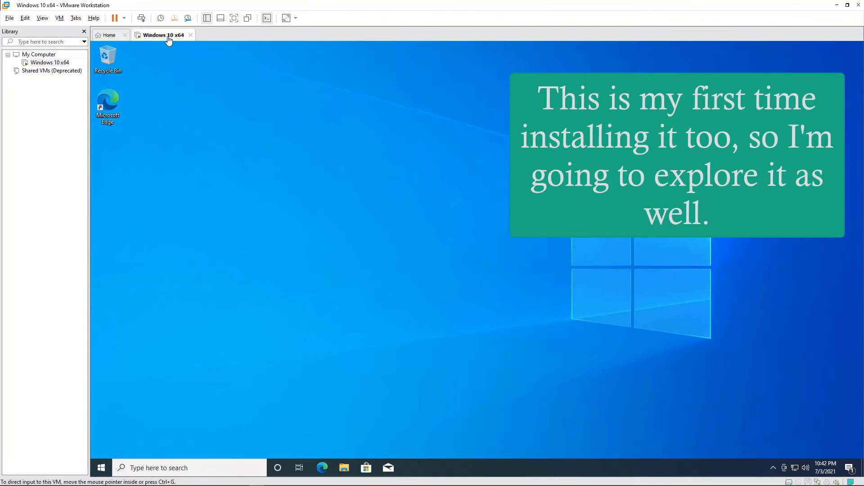
- Switch the Windows 10 x64 virtual machine to full screen and refresh its desktop
click(235, 18)
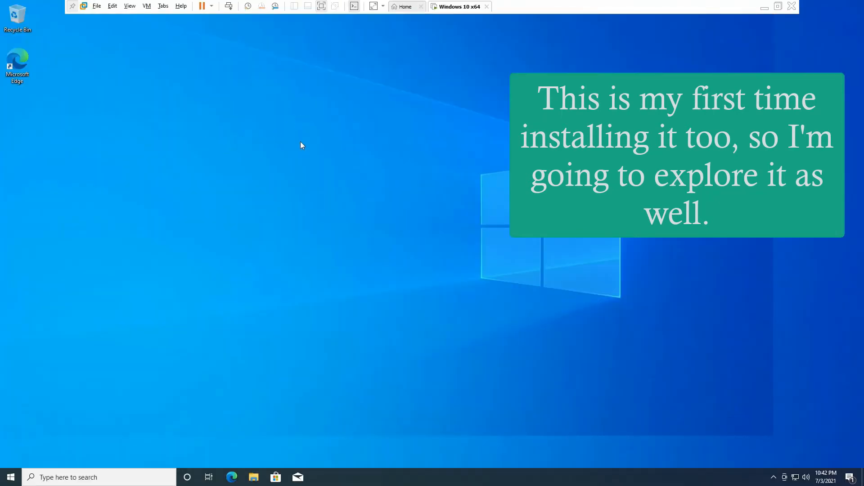
right_click(265, 97)
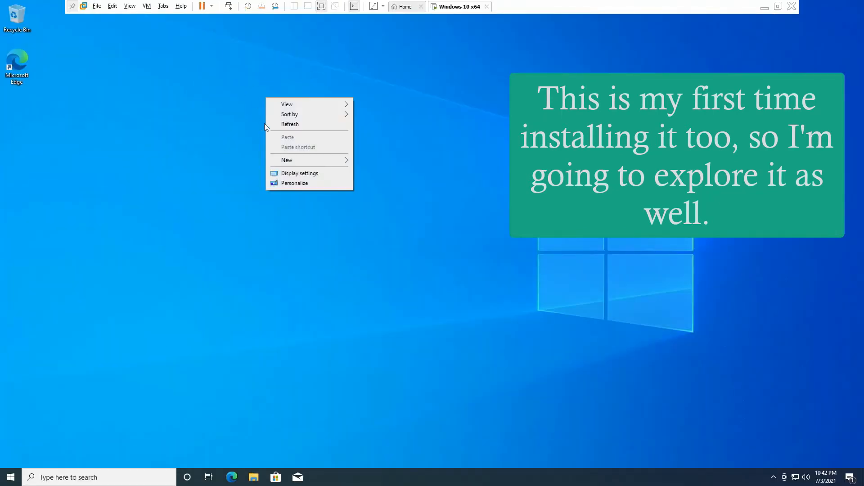
click(289, 127)
right_click(288, 125)
click(320, 151)
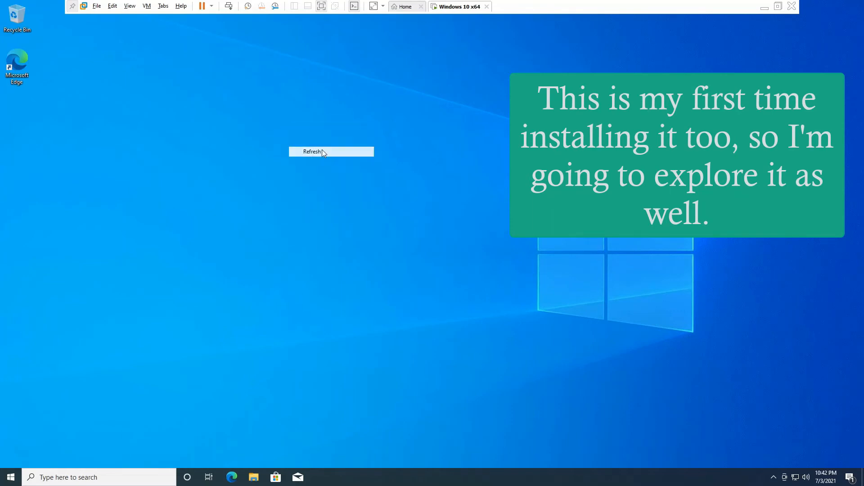
- Clear all notifications in the virtual machine's notification center and close it
click(851, 479)
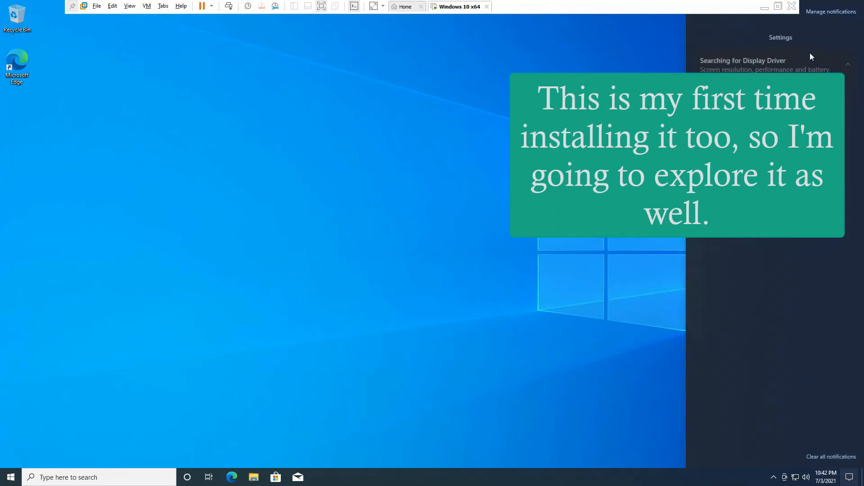
click(833, 430)
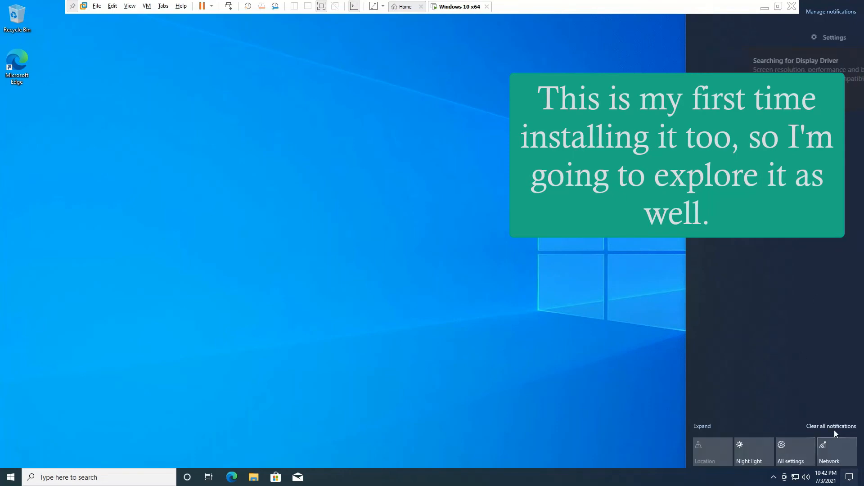
click(469, 247)
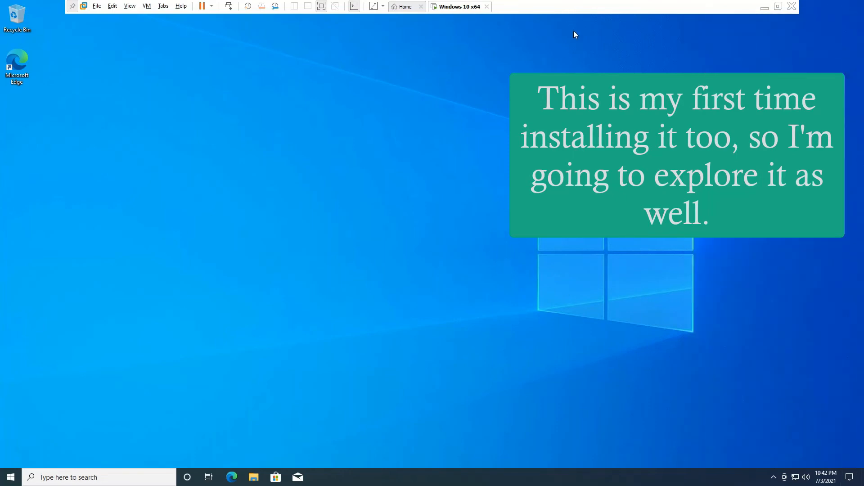
- Minimize the full-screen virtual machine to return to the host computer's desktop
click(767, 9)
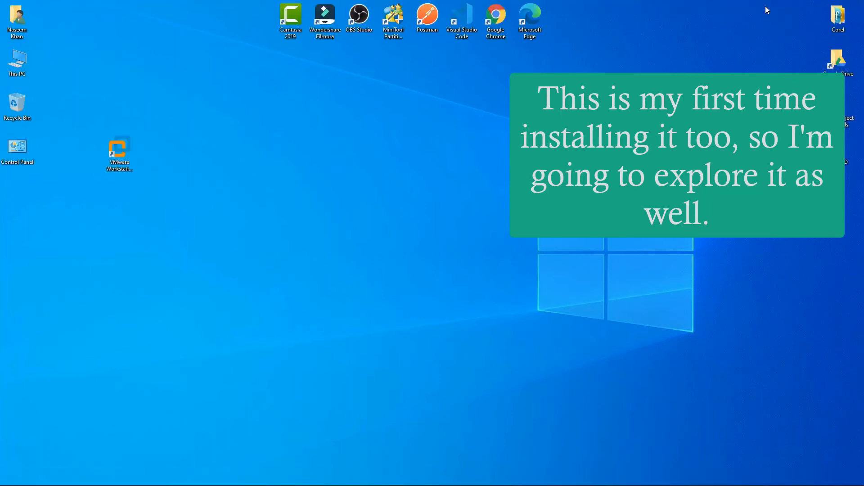
mouse_move(391, 485)
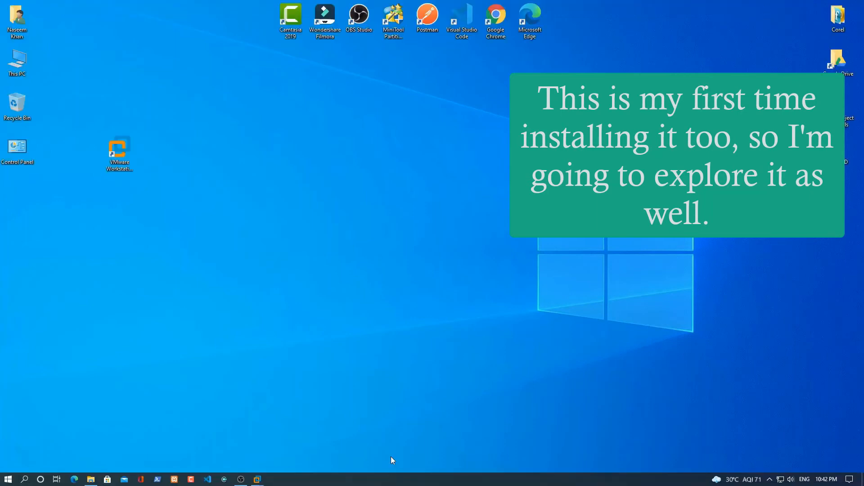
- Bring back the Windows 10 x64 virtual machine, leave full screen and restore VMware Workstation to a floating window on the host desktop
mouse_move(261, 481)
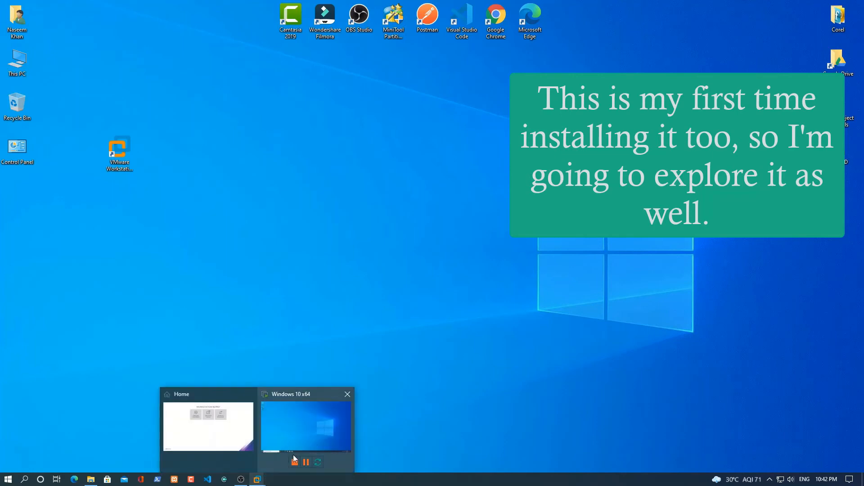
click(317, 432)
click(778, 8)
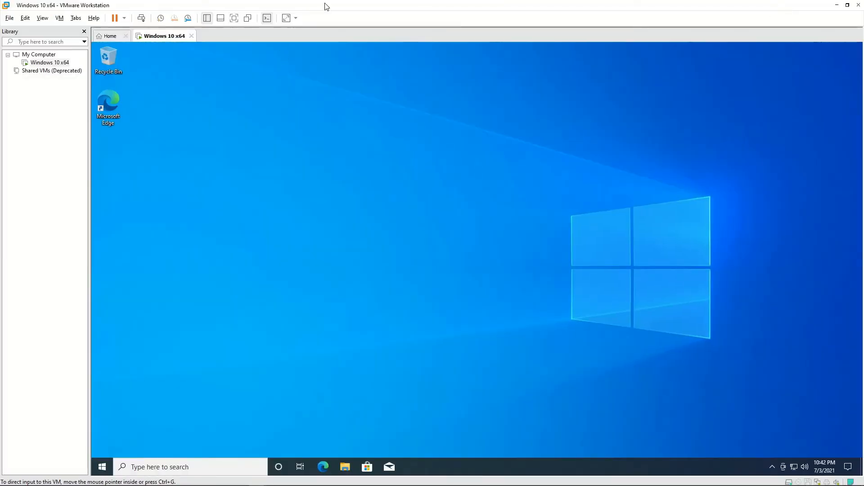
drag(322, 6, 440, 104)
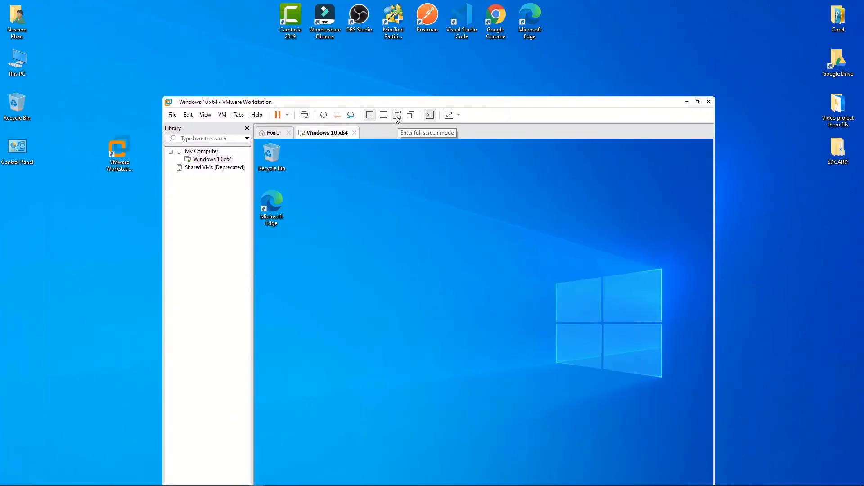
- Switch the virtual machine to full screen and back, and shrink and reposition its window so the host desktop surrounds it
click(398, 115)
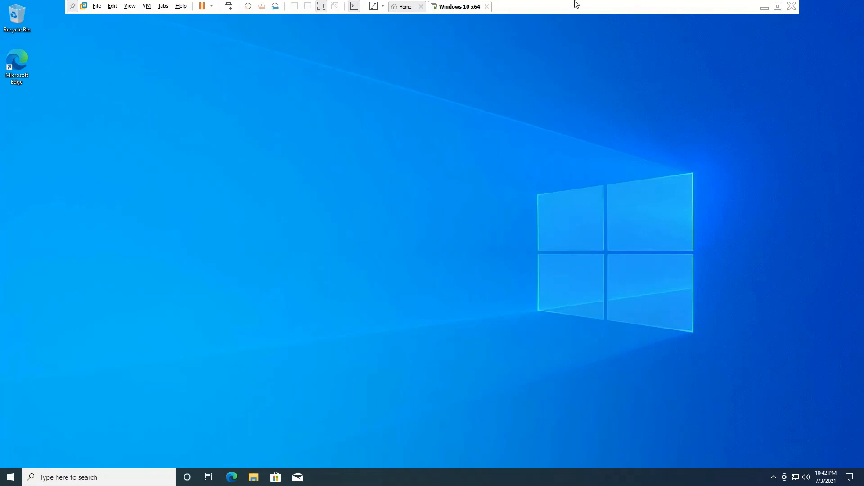
click(778, 5)
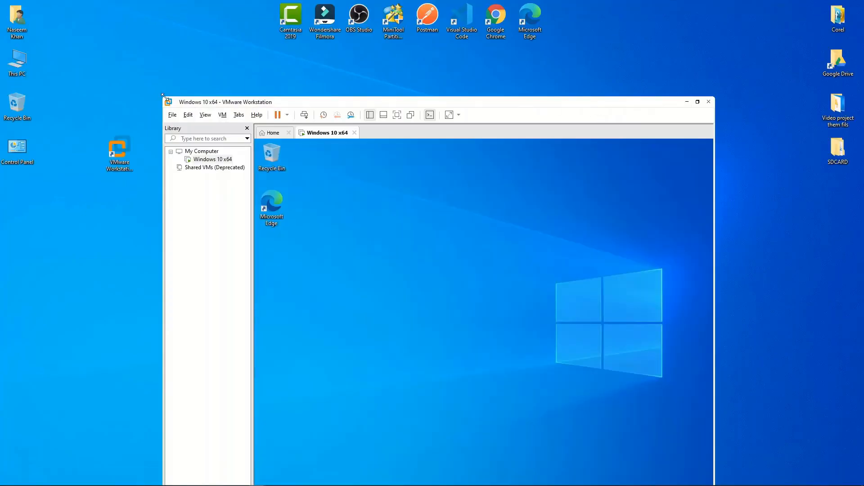
drag(163, 96, 185, 238)
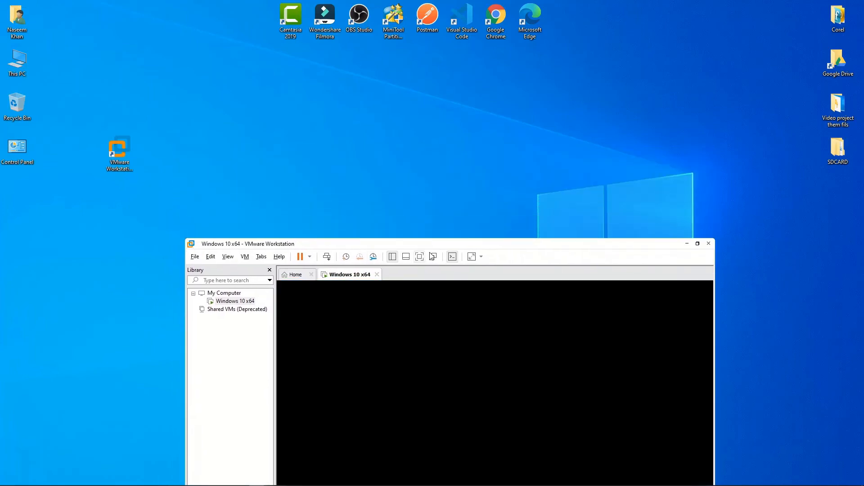
drag(461, 244, 466, 87)
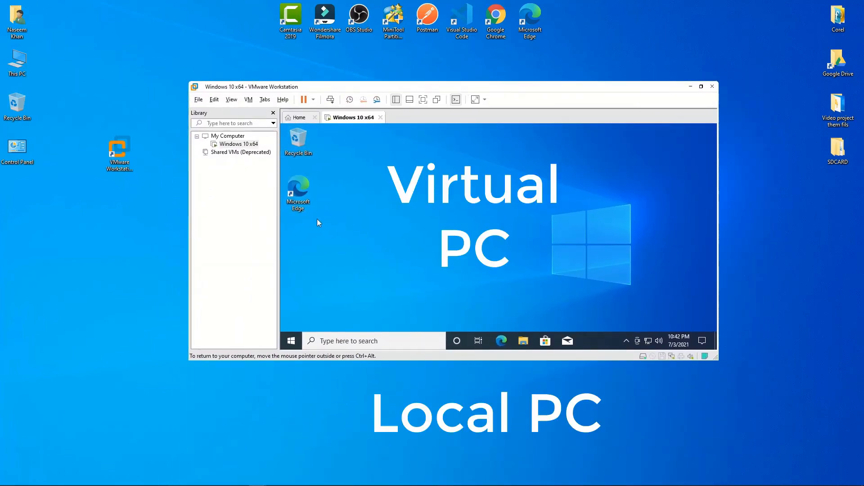
- Refresh the virtual machine's desktop and check its network connection status
right_click(472, 158)
click(594, 193)
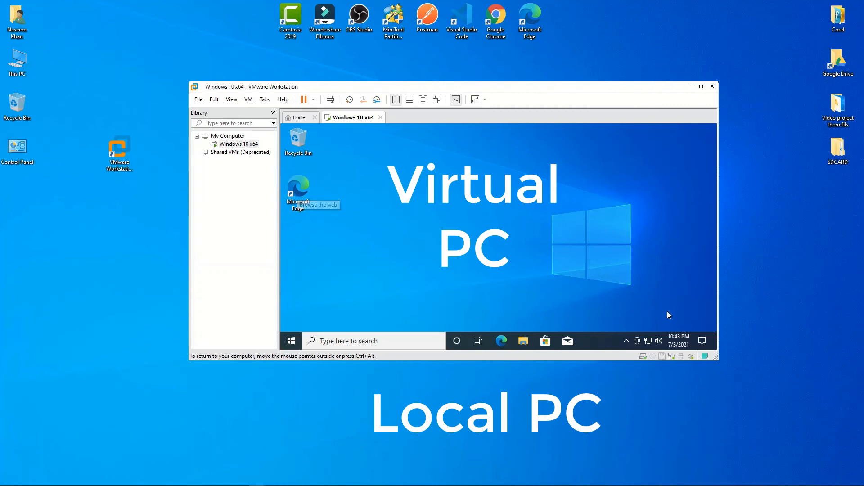
click(649, 342)
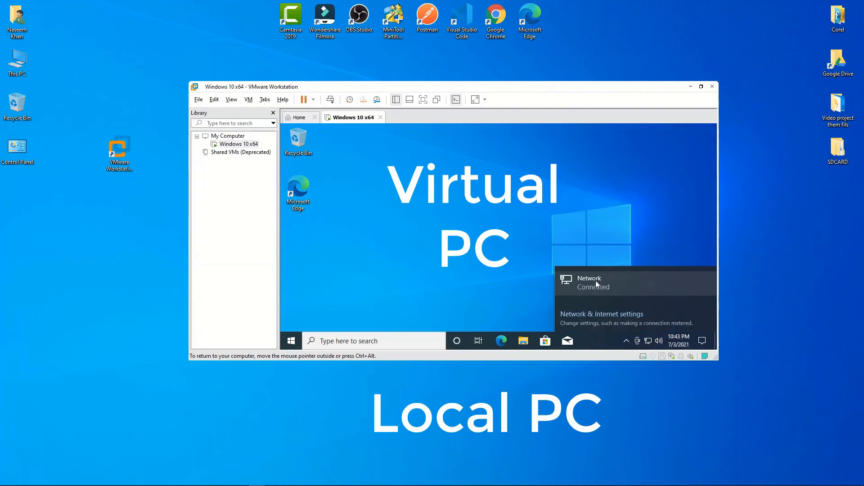
click(537, 252)
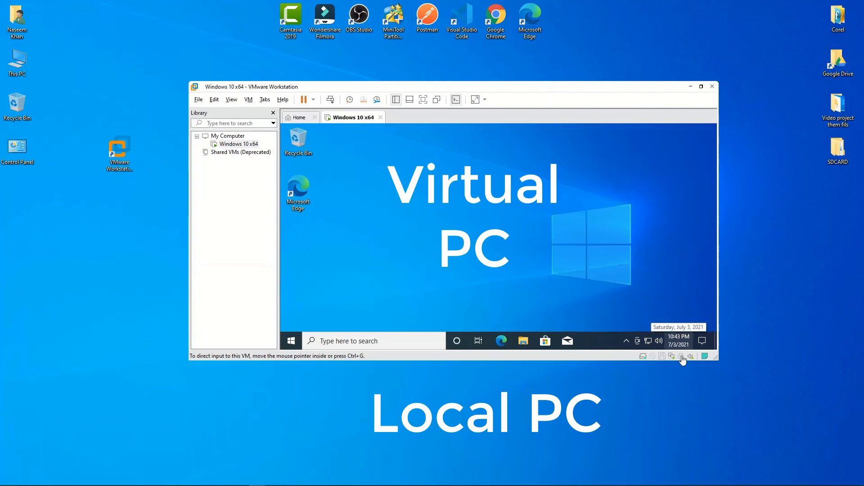
- Open Microsoft Edge inside the virtual machine and dismiss the new tab page setup
double_click(309, 208)
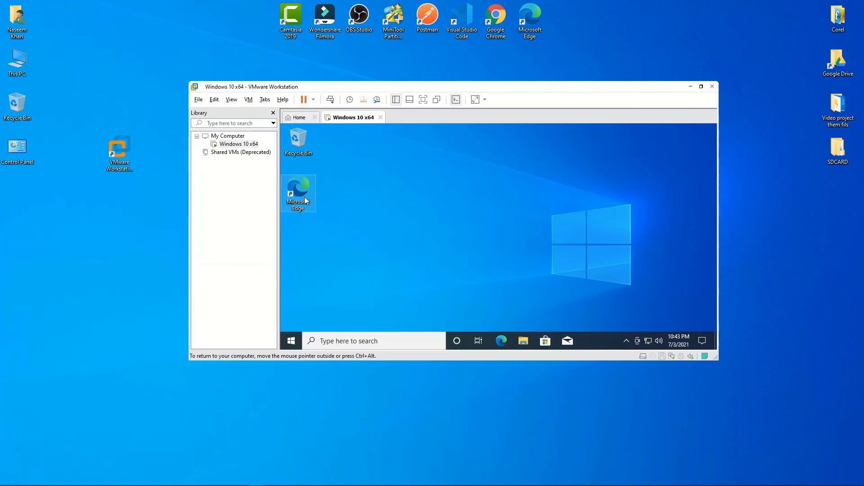
right_click(529, 176)
click(547, 201)
right_click(472, 208)
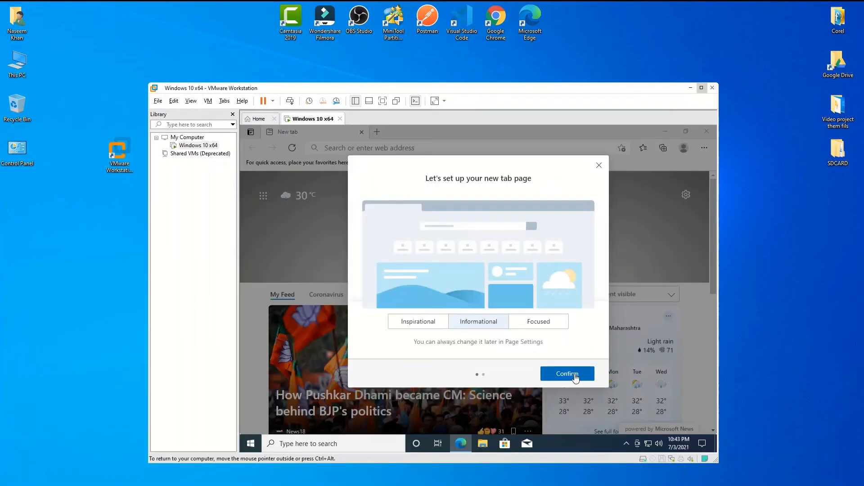
click(600, 166)
- Load YouTube in the virtual machine's browser, and move and enlarge the VMware window on the host desktop
click(520, 152)
text(youtube)
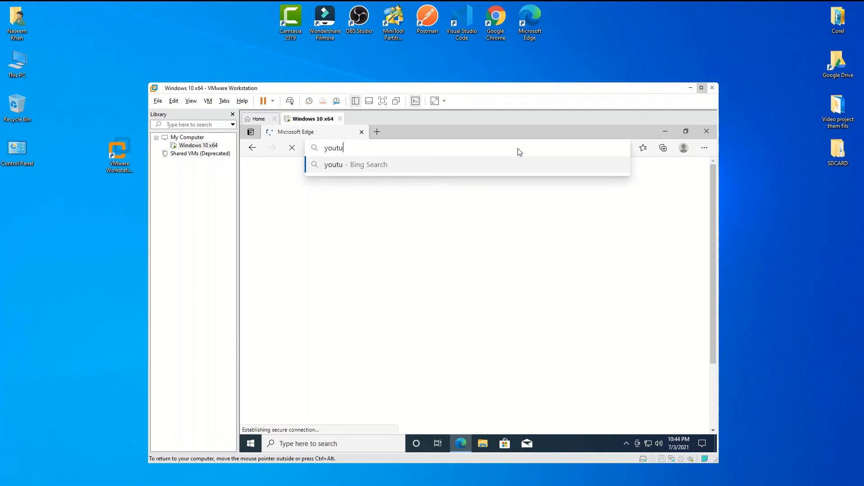
key(Return)
click(361, 132)
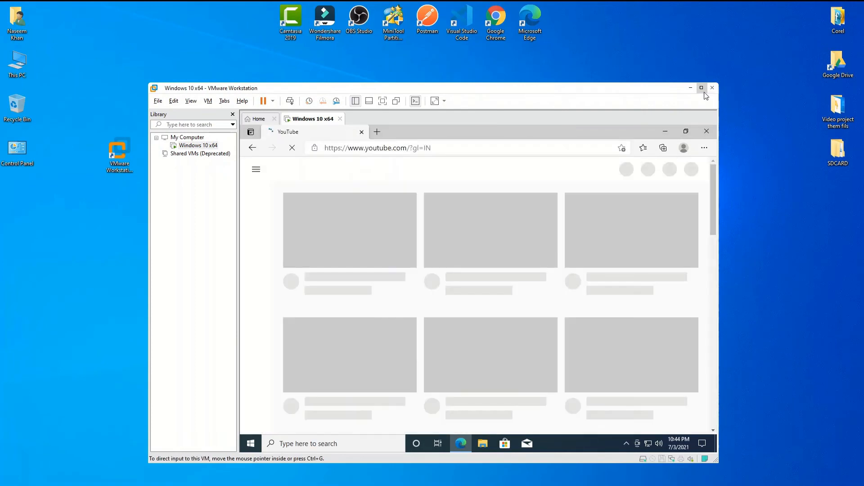
drag(481, 89, 553, 63)
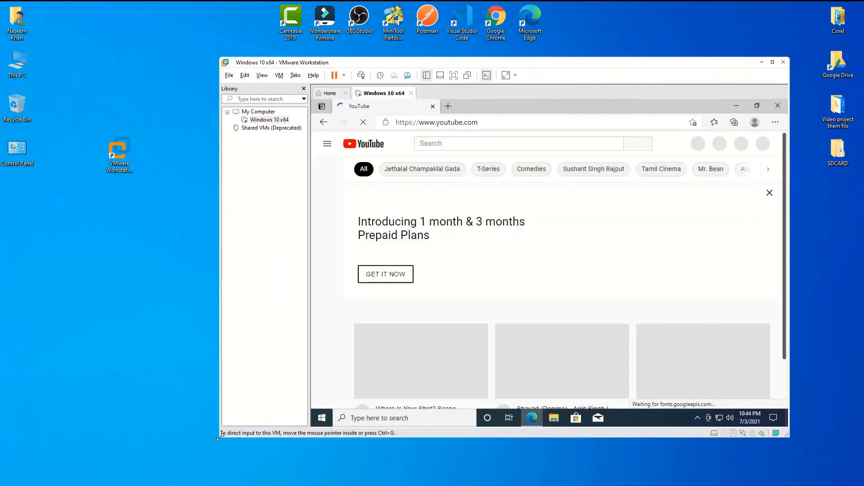
drag(219, 437, 162, 478)
- Search YouTube for "letsprogramIt" and look through the results
text(letsprogramIt)
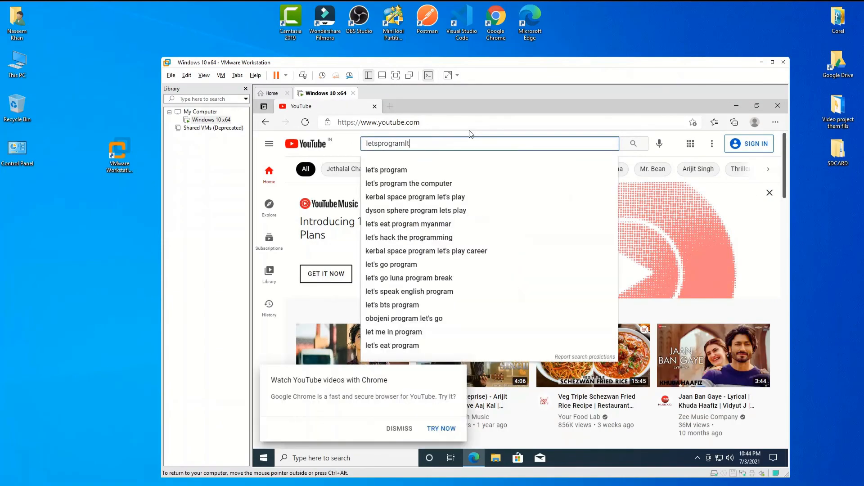
key(Return)
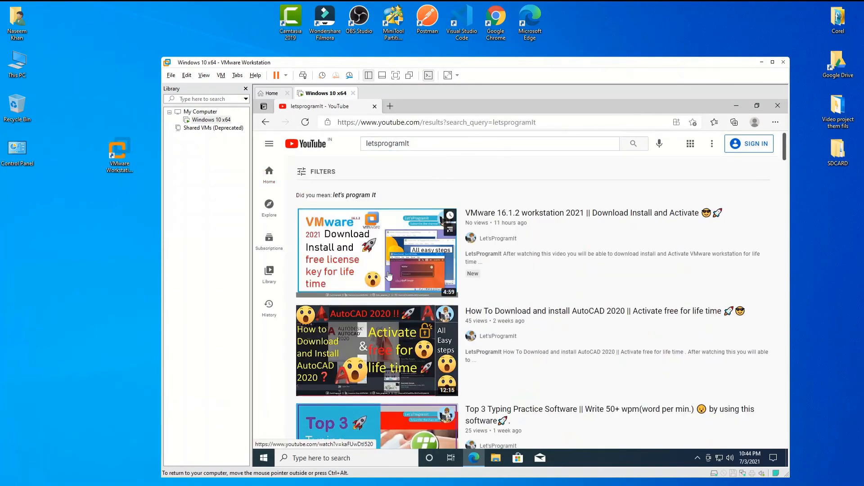
scroll(559, 288, down, 15)
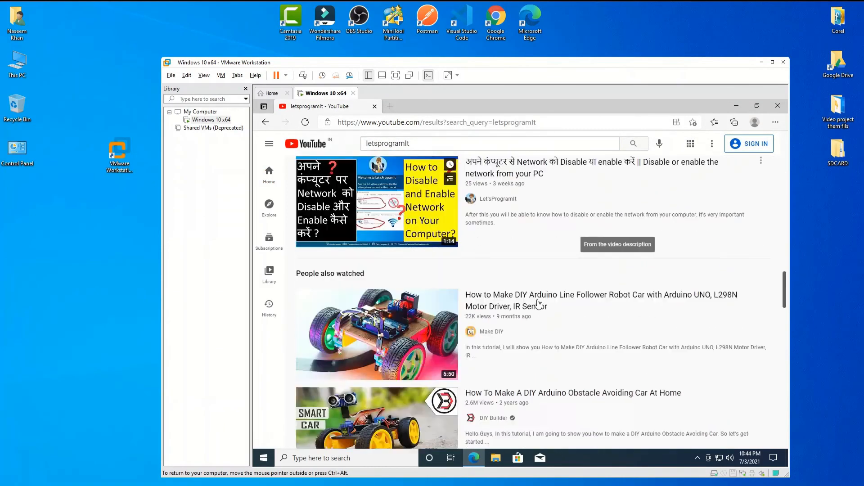
scroll(540, 295, up, 15)
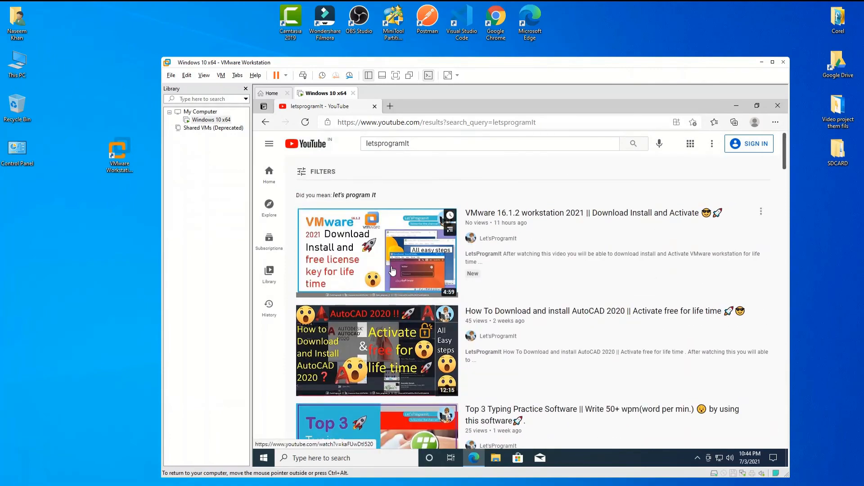